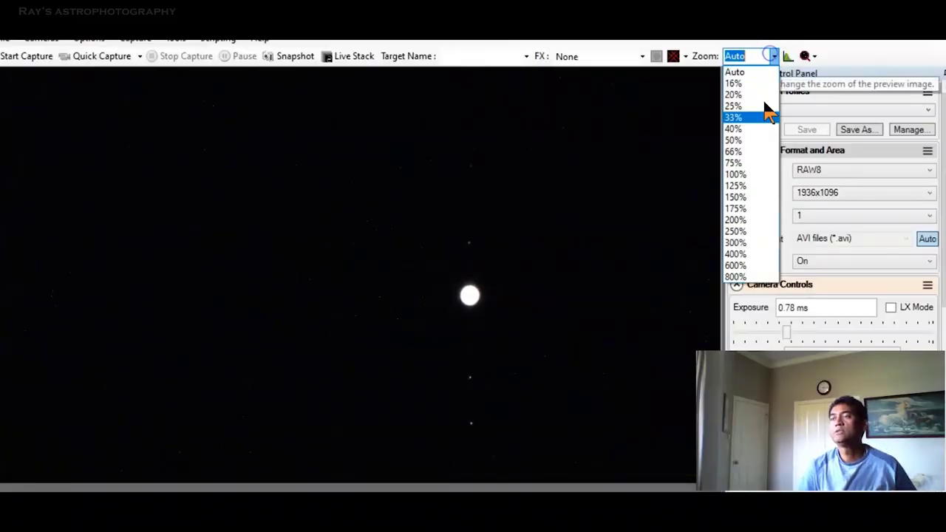
At 125% zoom, lower the exposure from 0.78 ms to 0.62 ms, then return the zoom to Auto
{"action": "left_click", "coordinate": [753, 187]}
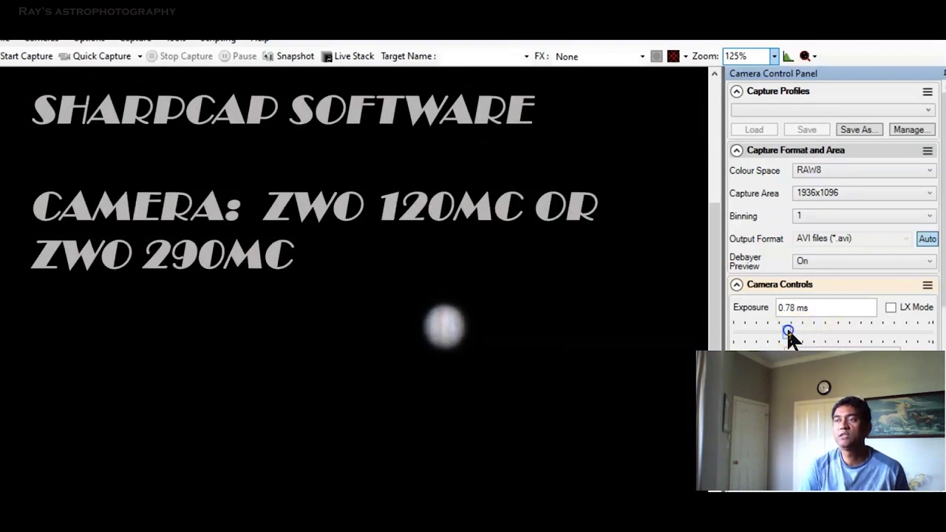
{"action": "left_click_drag", "start_coordinate": [787, 331], "coordinate": [784, 334]}
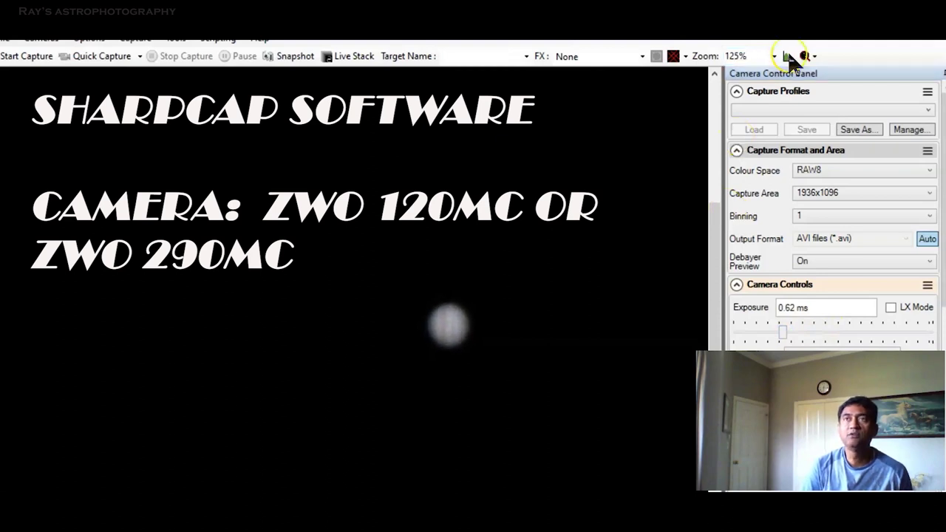
{"action": "left_click", "coordinate": [766, 56]}
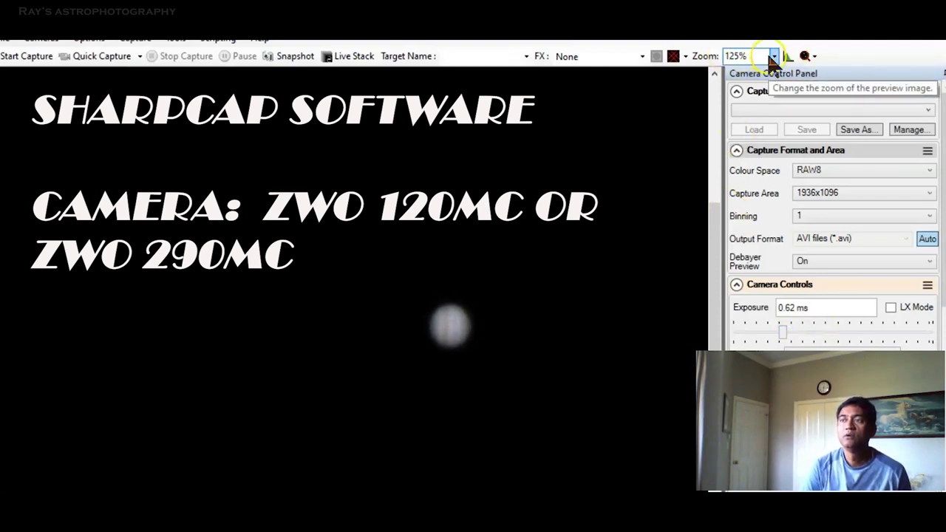
{"action": "left_click", "coordinate": [768, 55]}
{"action": "left_click", "coordinate": [755, 62]}
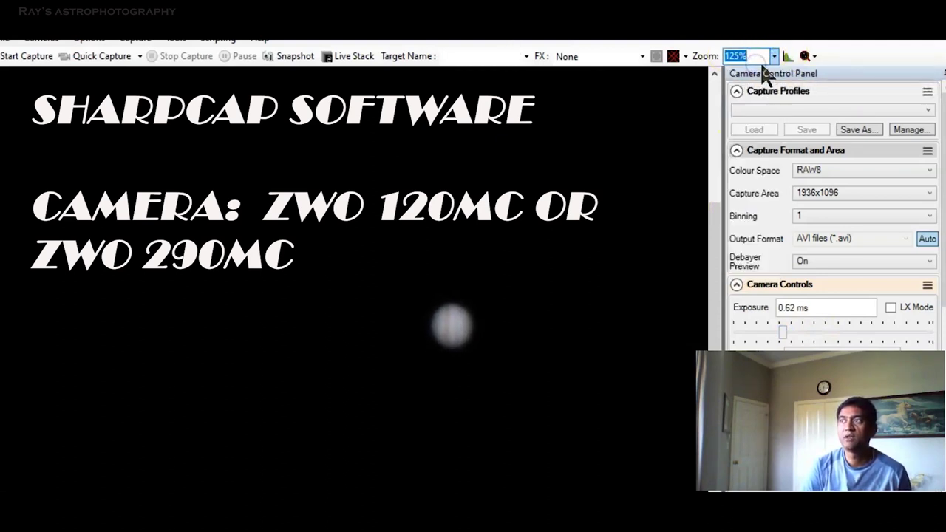
{"action": "left_click", "coordinate": [774, 56]}
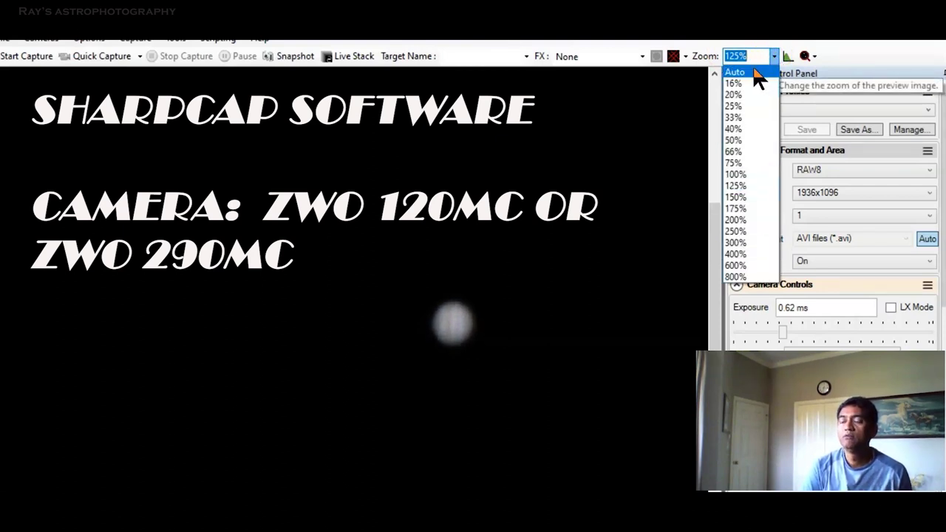
{"action": "left_click", "coordinate": [746, 72]}
{"action": "left_click", "coordinate": [512, 266]}
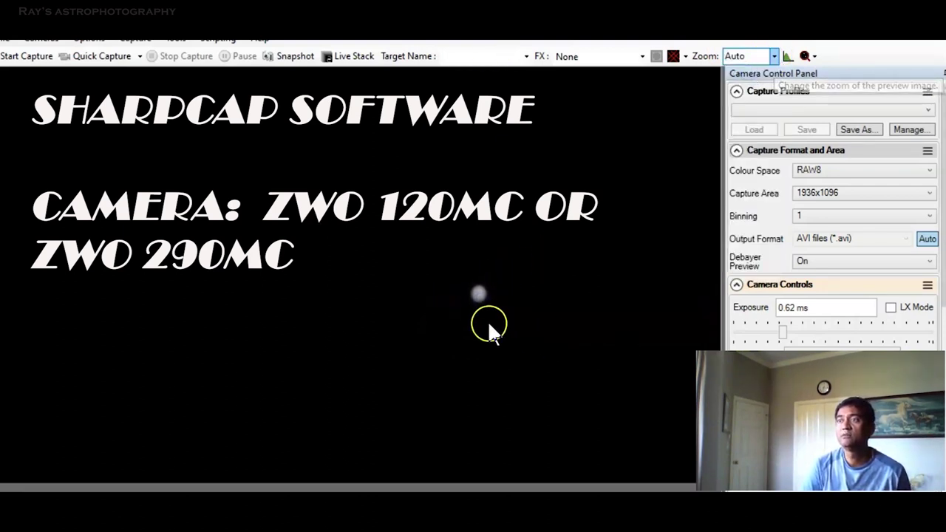
Overlay the Crosshairs reticule on the preview, centred on the planet
{"action": "left_click", "coordinate": [685, 57]}
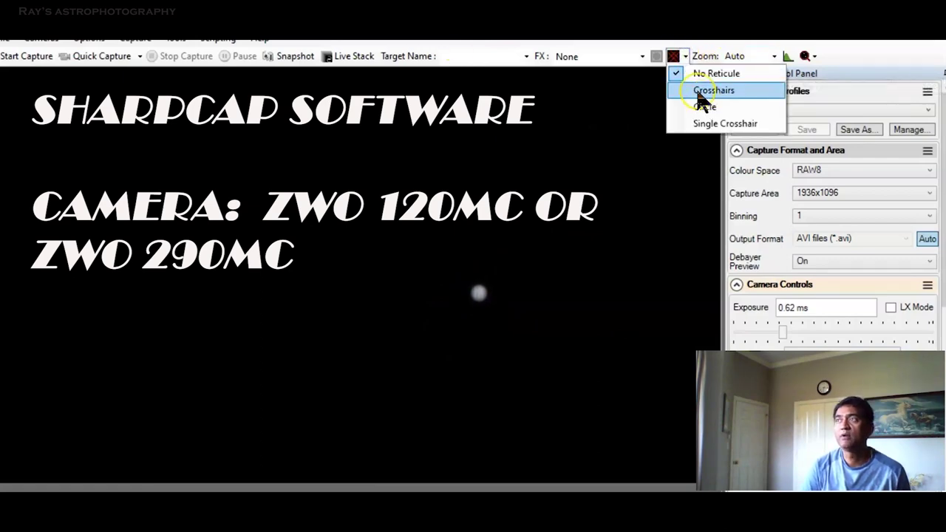
{"action": "left_click", "coordinate": [698, 90]}
{"action": "left_click", "coordinate": [489, 312]}
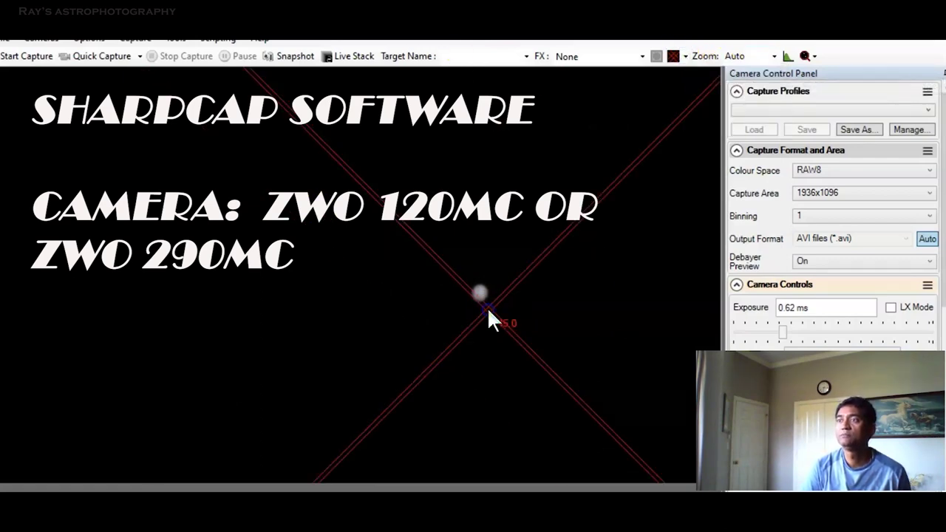
Magnify the preview to 250% then 400%, and raise the exposure to 2.5 ms
{"action": "left_click", "coordinate": [776, 57]}
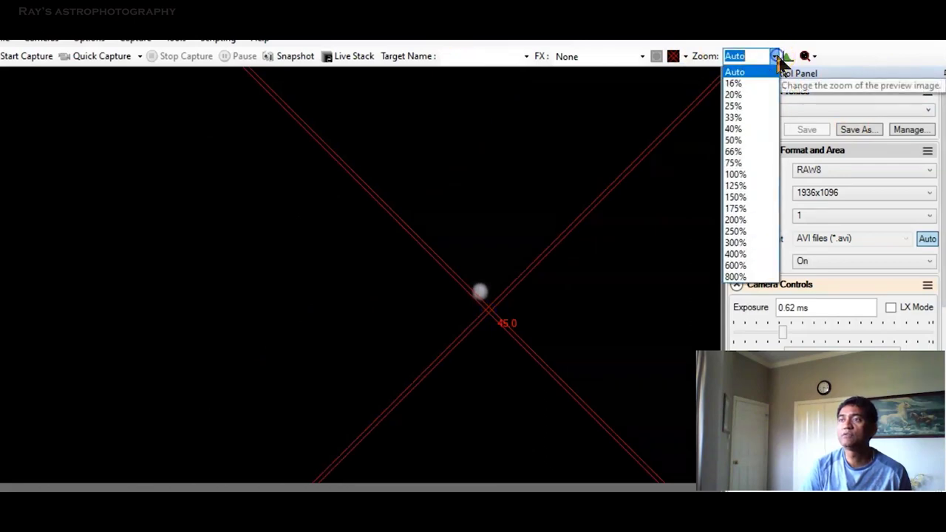
{"action": "left_click", "coordinate": [748, 234]}
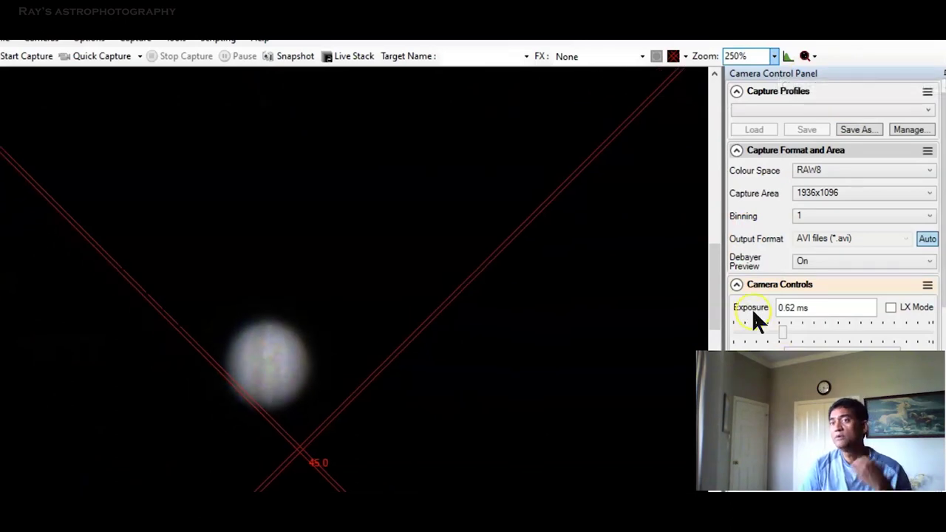
{"action": "left_click_drag", "start_coordinate": [713, 292], "coordinate": [711, 303]}
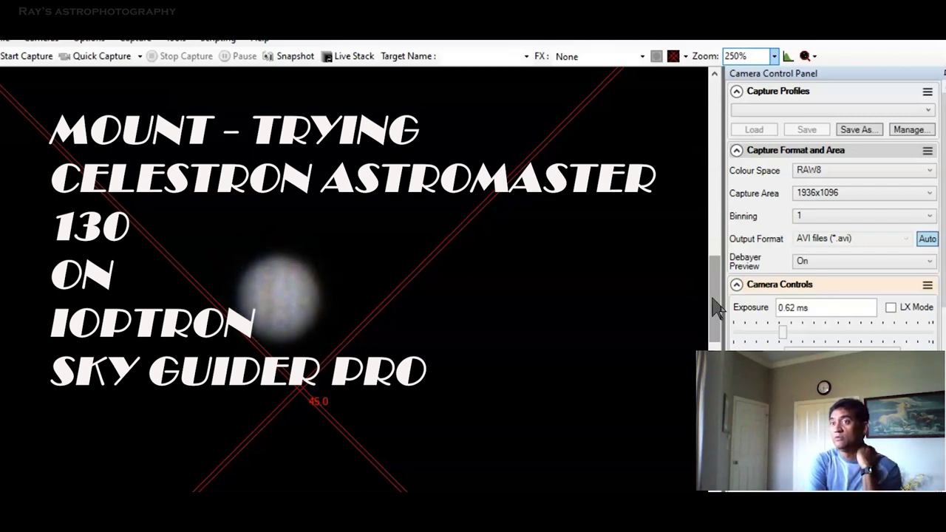
{"action": "left_click", "coordinate": [773, 56]}
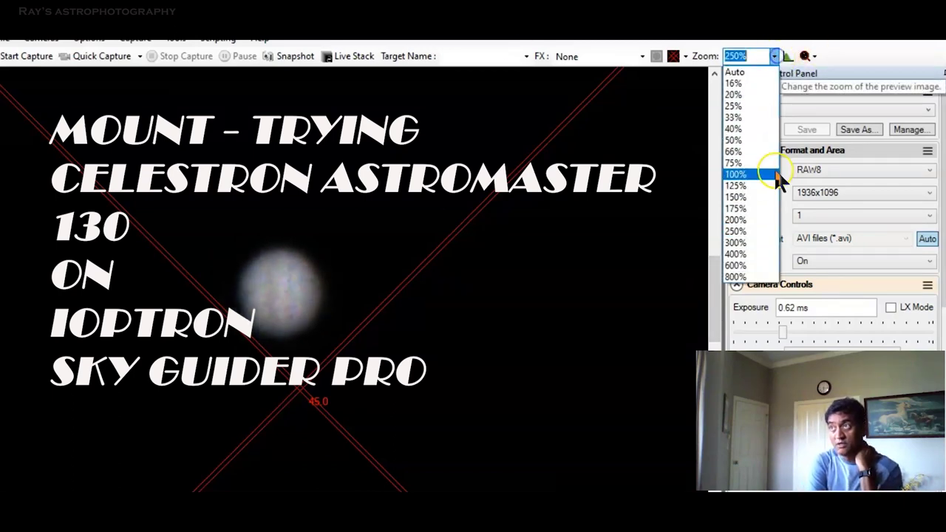
{"action": "left_click", "coordinate": [736, 254]}
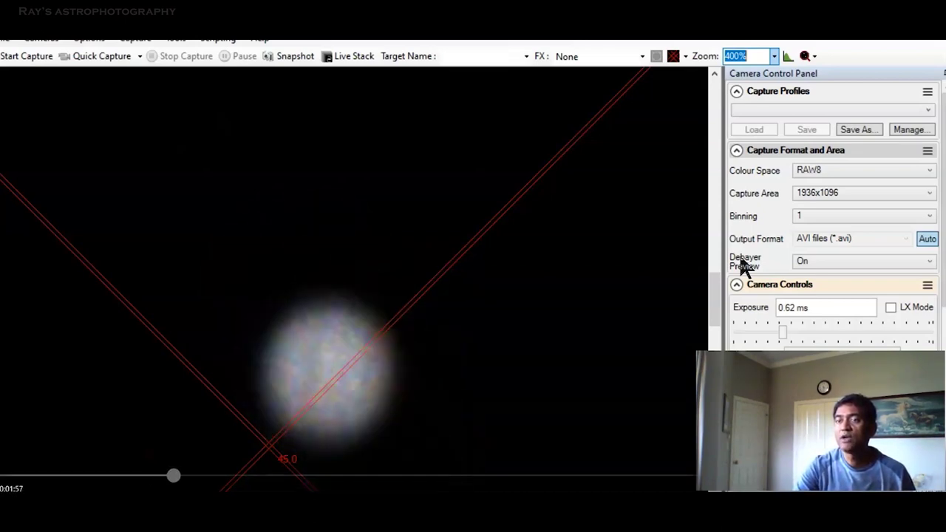
{"action": "left_click_drag", "start_coordinate": [900, 332], "coordinate": [820, 337]}
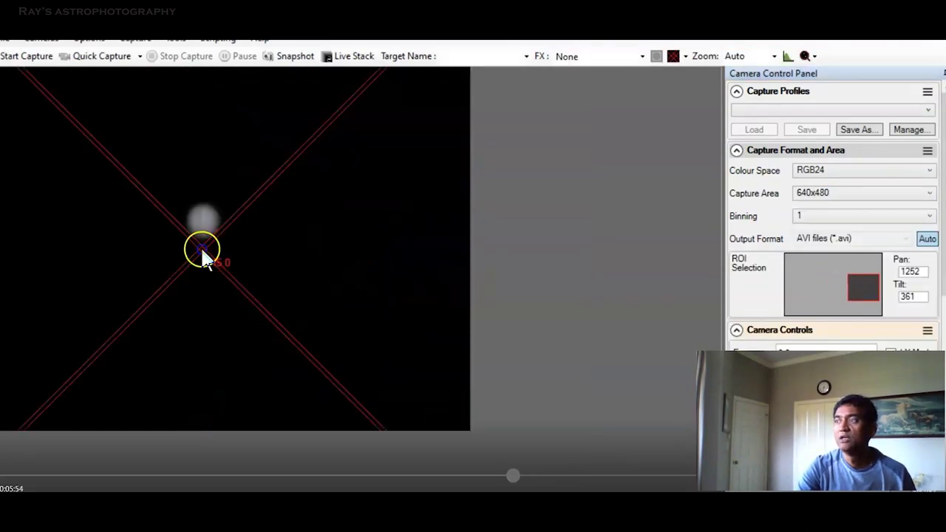
{"action": "left_click", "coordinate": [774, 56]}
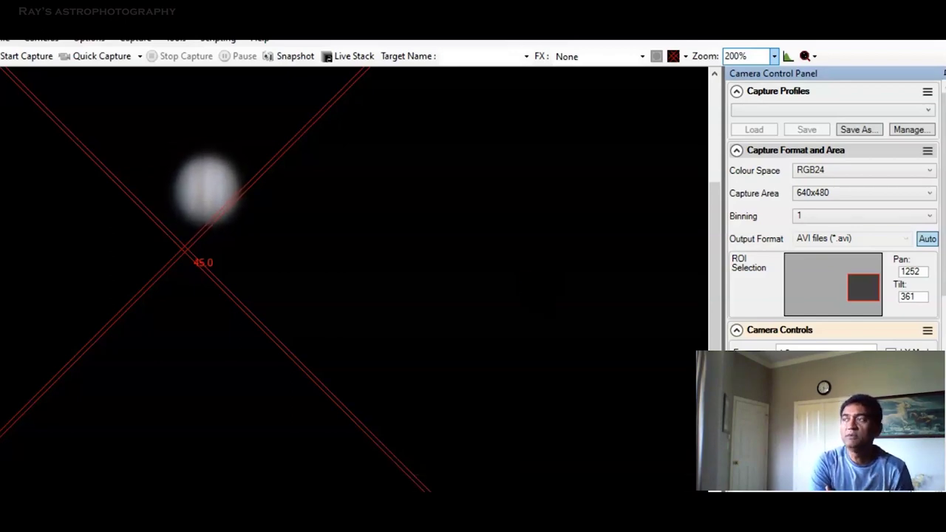
{"action": "left_click", "coordinate": [772, 59]}
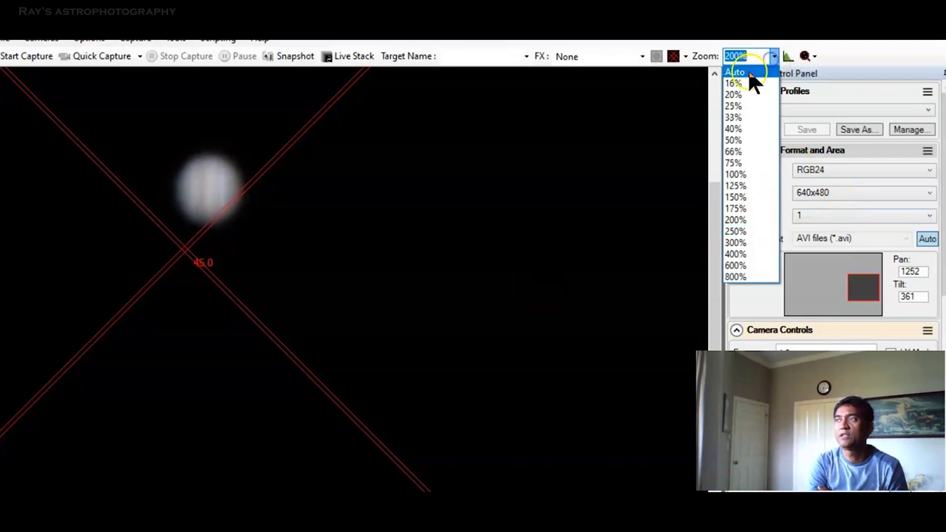
{"action": "left_click", "coordinate": [748, 71]}
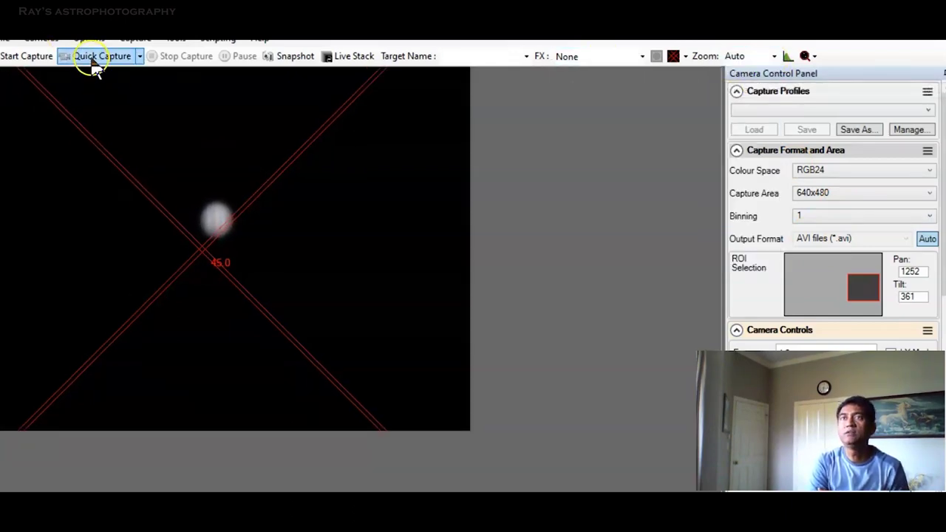
Launch a capture sequence of two 00:04:01 videos, one minute apart
{"action": "left_click", "coordinate": [30, 58]}
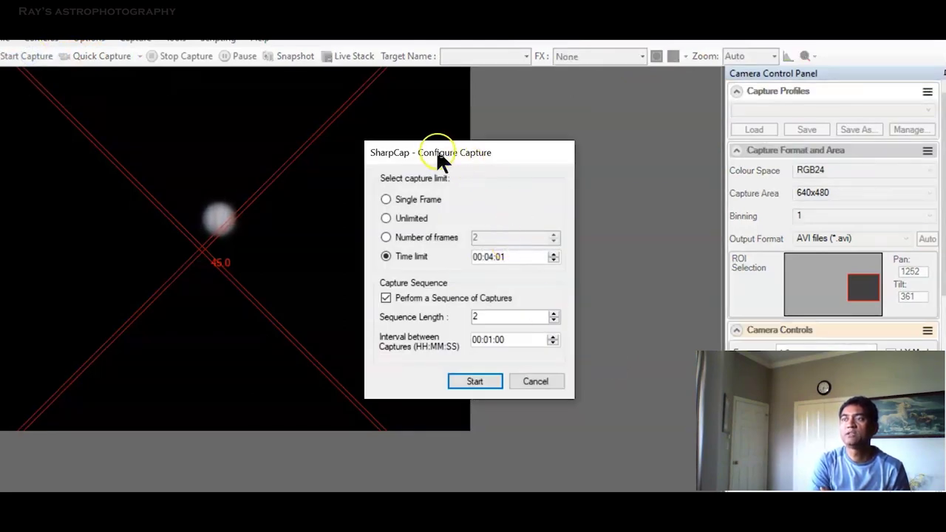
{"action": "left_click_drag", "start_coordinate": [437, 152], "coordinate": [538, 140]}
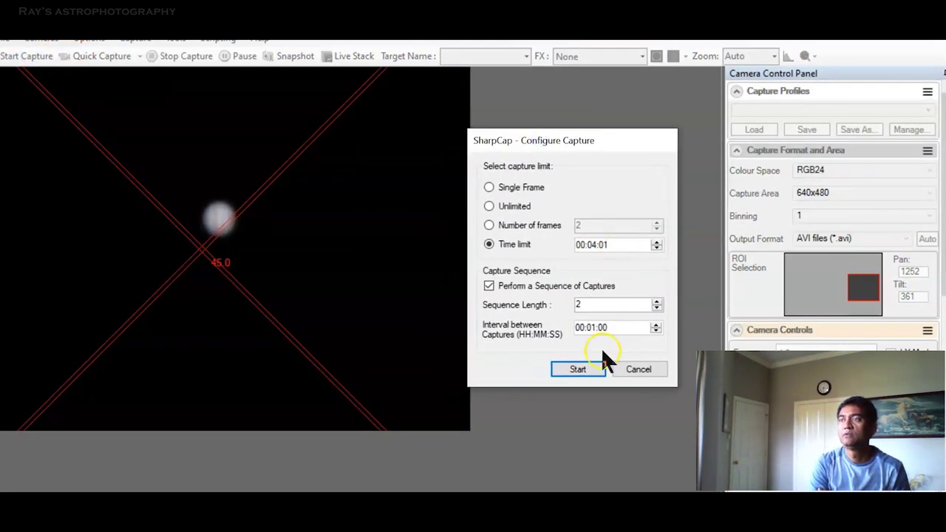
{"action": "left_click", "coordinate": [587, 366]}
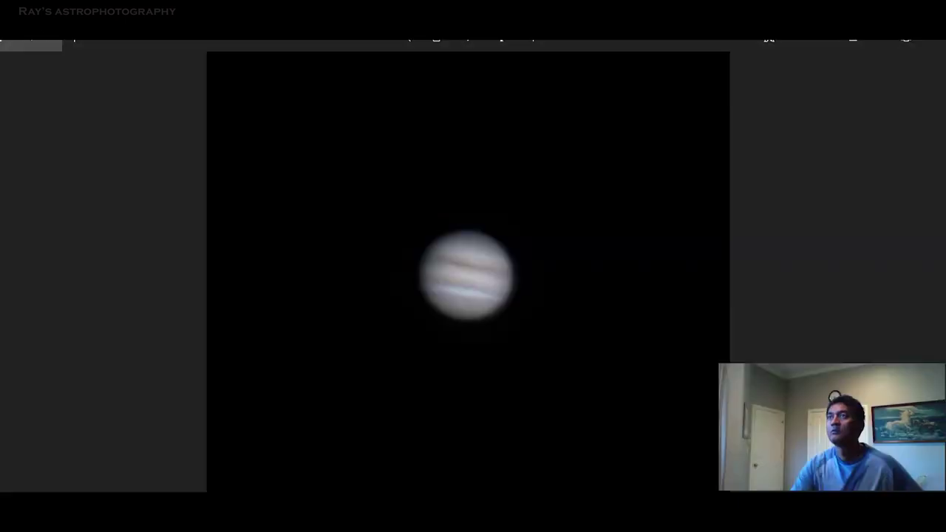
Enlarge the captured Jupiter image with the Photos zoom slider, fine-tuning magnification by scrolling
{"action": "left_click", "coordinate": [405, 45]}
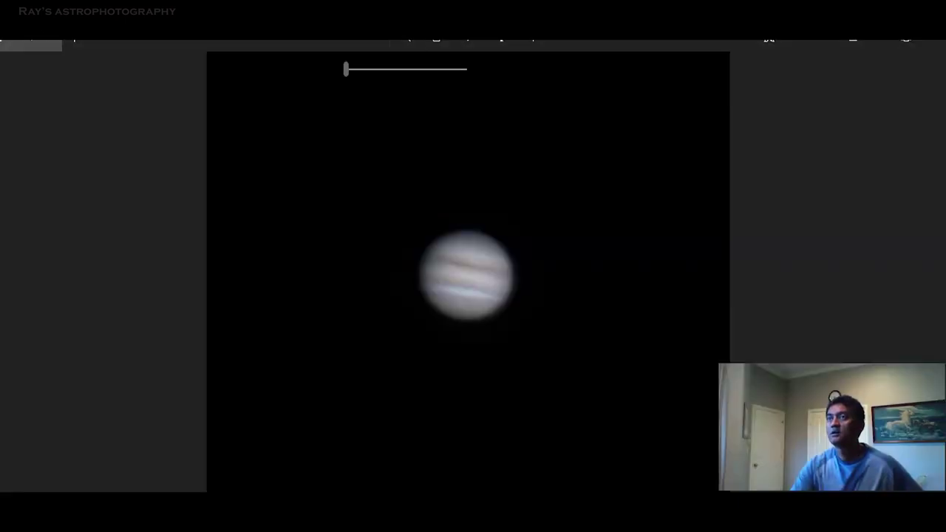
{"action": "left_click_drag", "start_coordinate": [346, 69], "coordinate": [371, 69]}
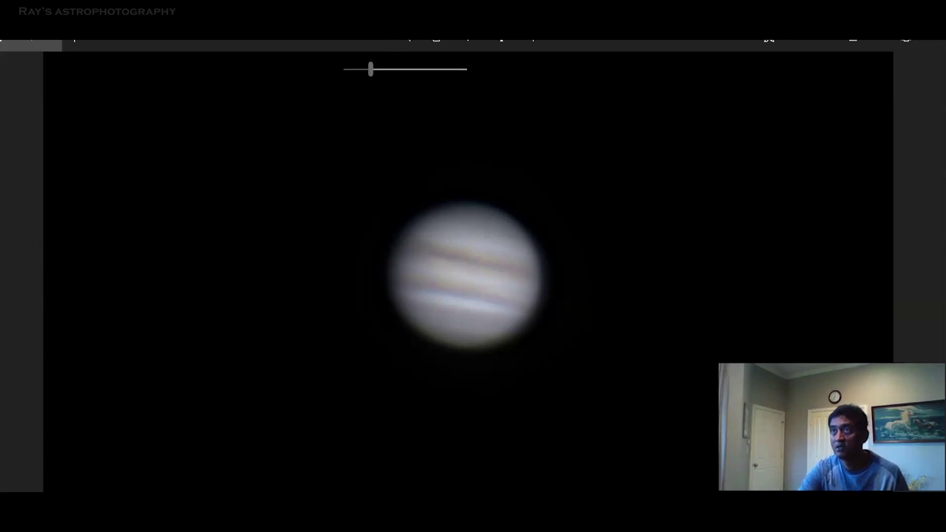
{"action": "scroll", "coordinate": [466, 277], "scroll_direction": "up", "scroll_amount": 3}
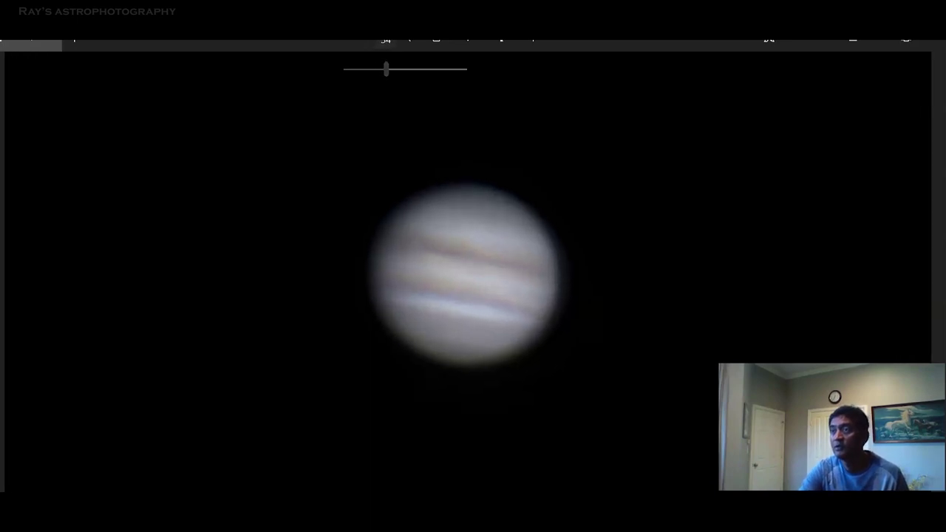
{"action": "scroll", "coordinate": [466, 277], "scroll_direction": "down", "scroll_amount": 3}
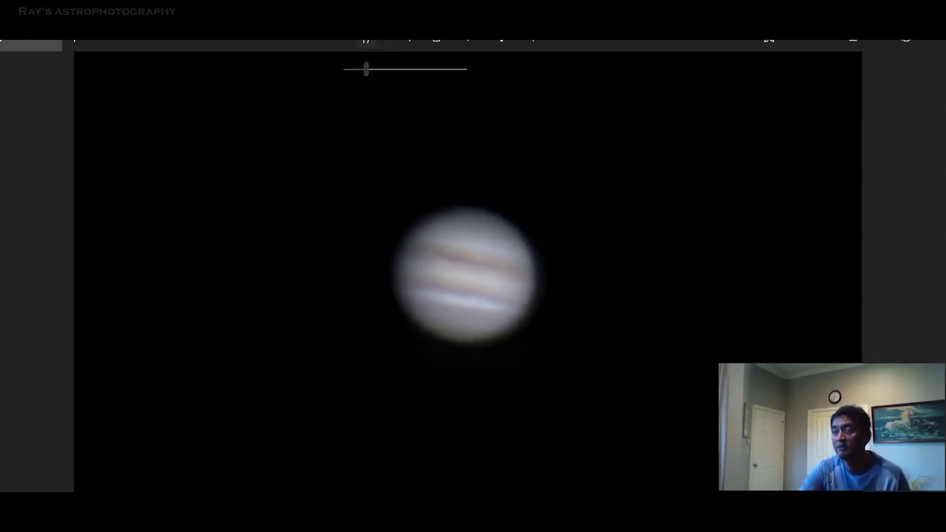
{"action": "scroll", "coordinate": [466, 277], "scroll_direction": "down", "scroll_amount": 1}
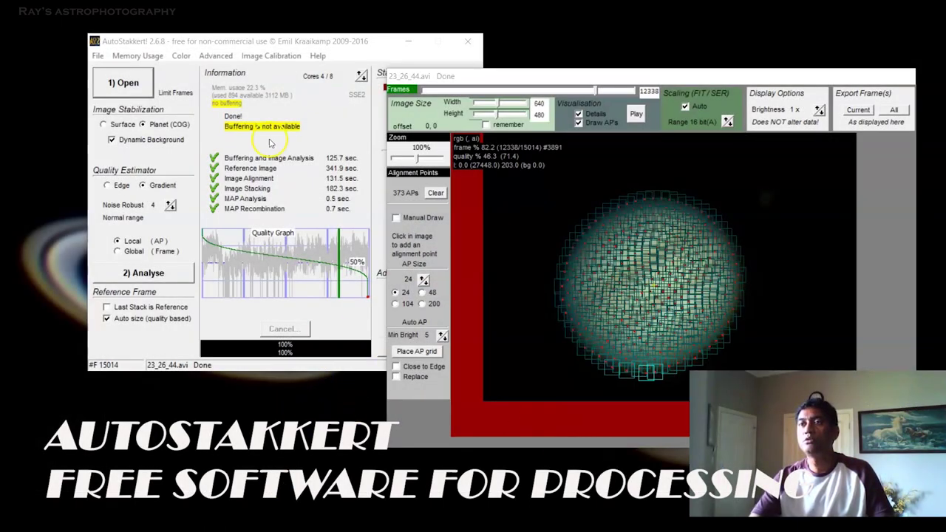
In the Open dialog, narrow the Type column and highlight the 23_26_44 recording
{"action": "left_click", "coordinate": [131, 83]}
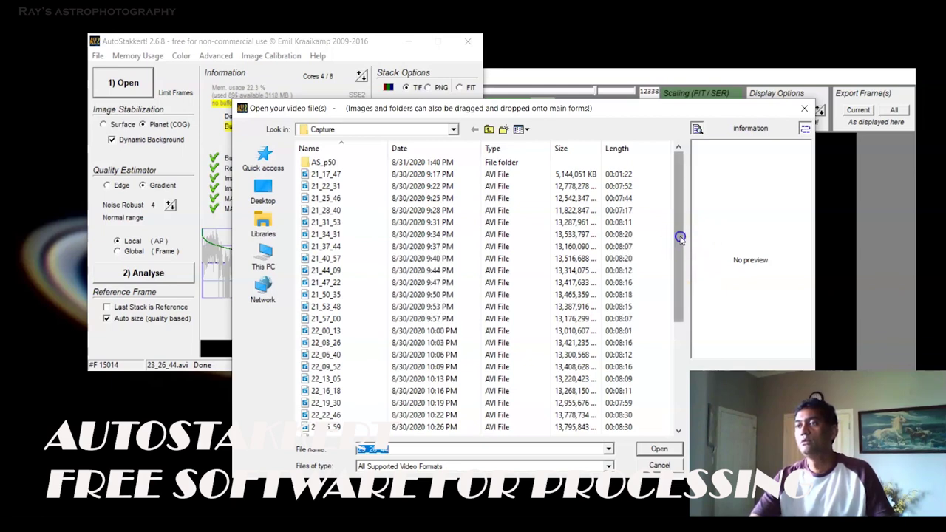
{"action": "left_click", "coordinate": [552, 150]}
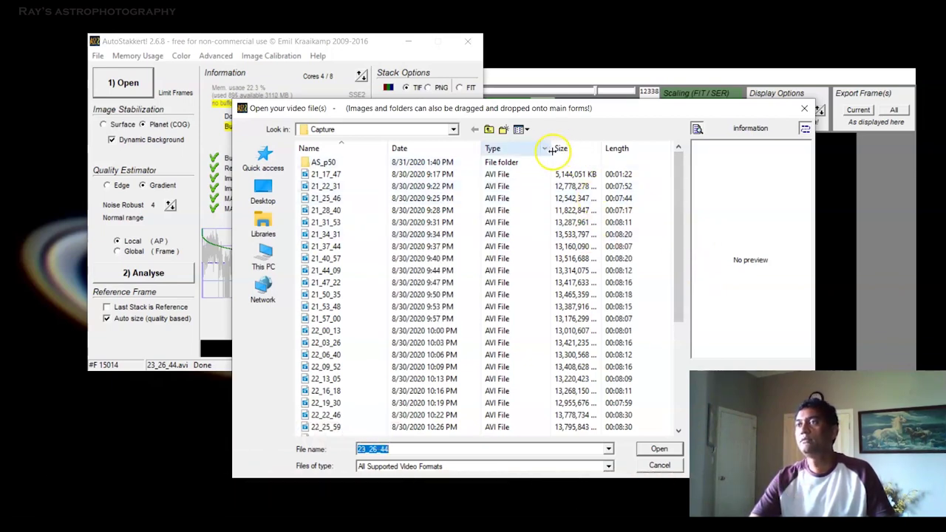
{"action": "left_click_drag", "start_coordinate": [552, 150], "coordinate": [601, 147]}
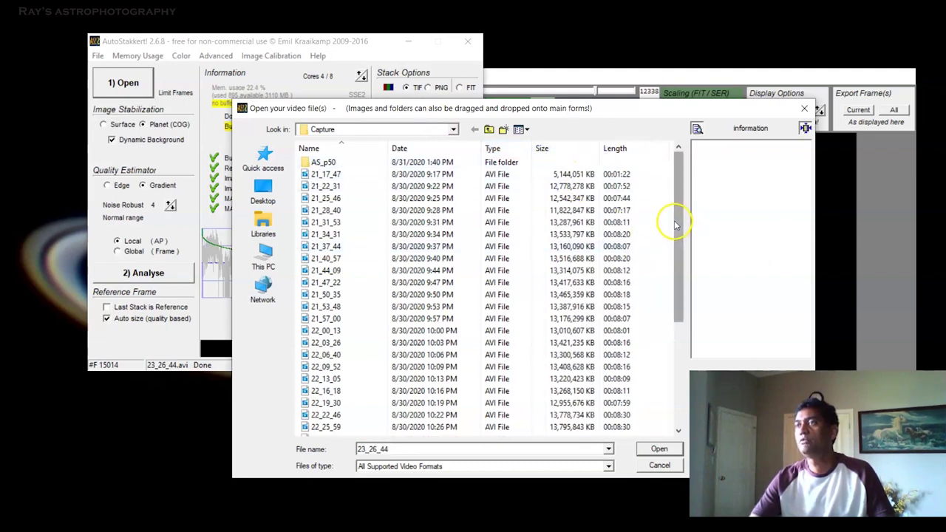
{"action": "left_click_drag", "start_coordinate": [675, 225], "coordinate": [685, 354]}
{"action": "left_click", "coordinate": [614, 380]}
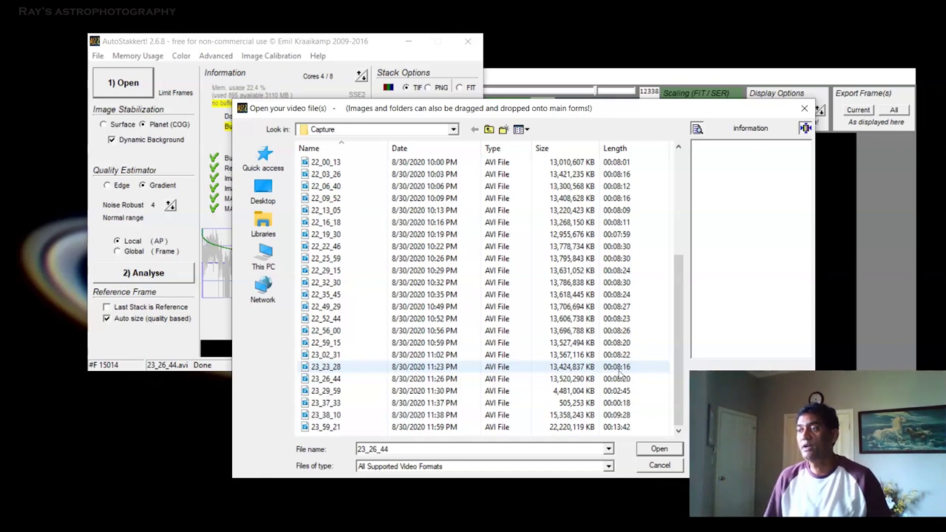
{"action": "left_click", "coordinate": [598, 383]}
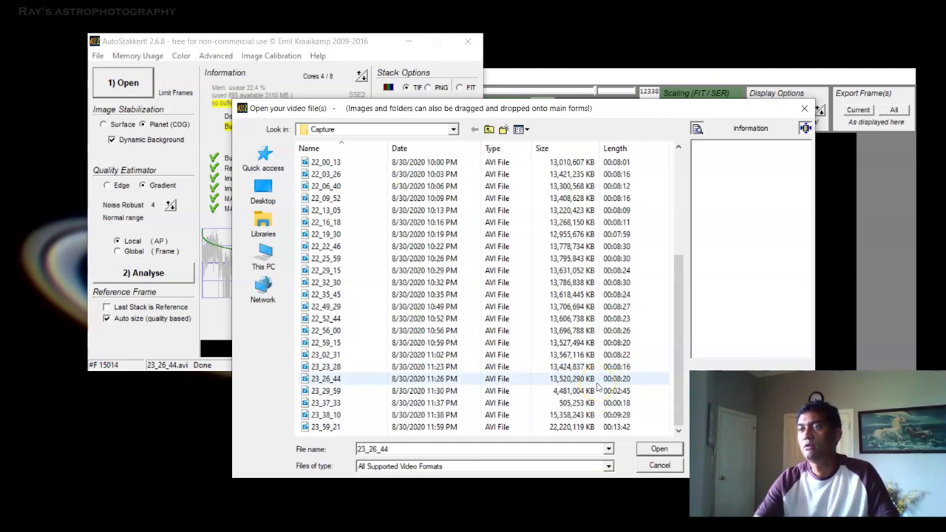
{"action": "left_click_drag", "start_coordinate": [680, 358], "coordinate": [687, 256]}
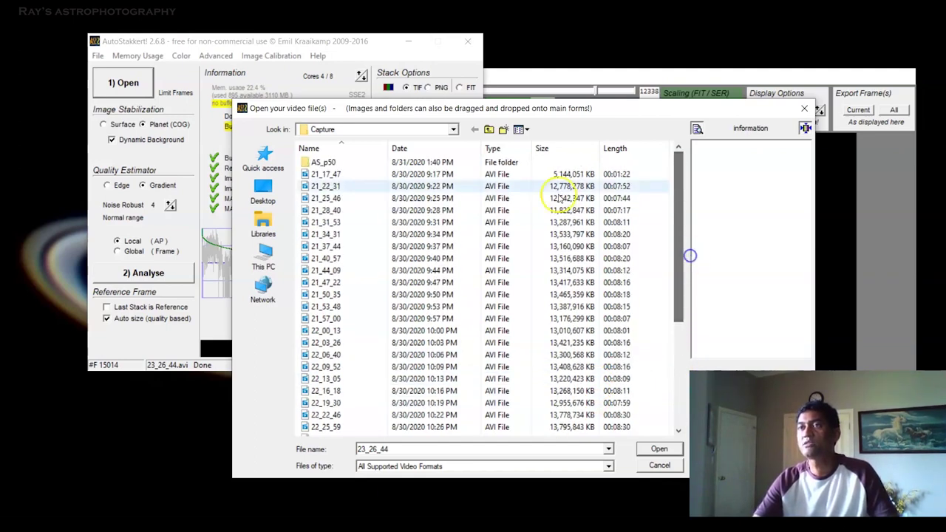
Select the 21_31_53 recording from the Capture list and open it
{"action": "left_click", "coordinate": [437, 174]}
{"action": "left_click", "coordinate": [473, 186]}
{"action": "left_click", "coordinate": [521, 198]}
{"action": "left_click", "coordinate": [566, 210]}
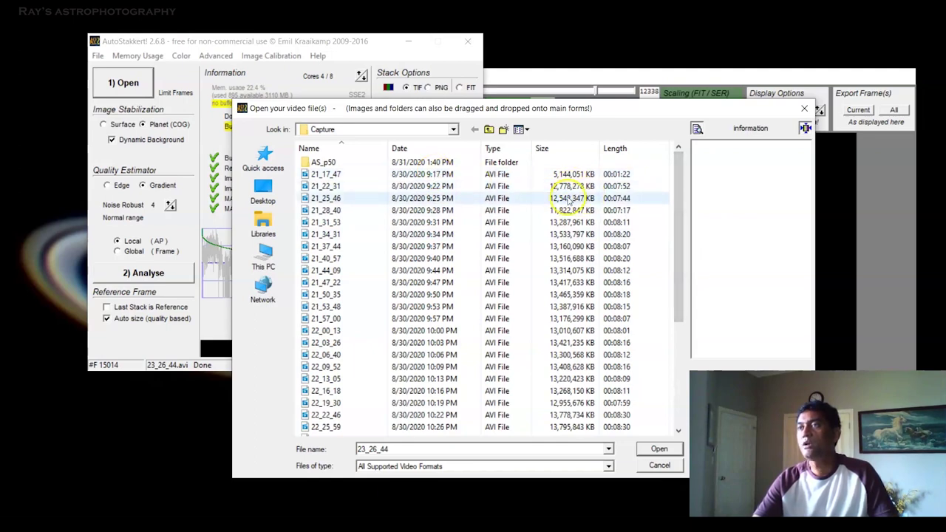
{"action": "left_click", "coordinate": [563, 222]}
{"action": "left_click", "coordinate": [563, 235]}
{"action": "left_click", "coordinate": [564, 246]}
{"action": "left_click", "coordinate": [563, 235]}
{"action": "left_click", "coordinate": [569, 186]}
{"action": "left_click", "coordinate": [562, 222]}
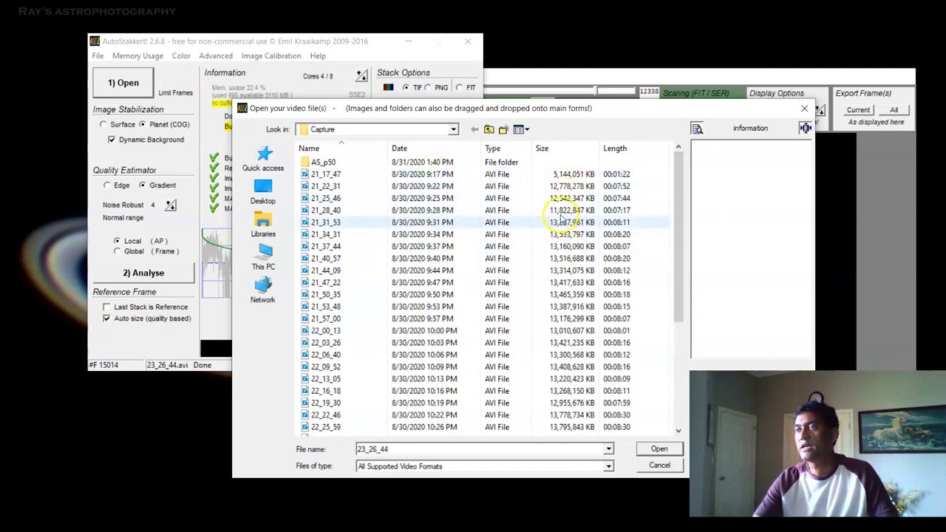
{"action": "left_click", "coordinate": [558, 222]}
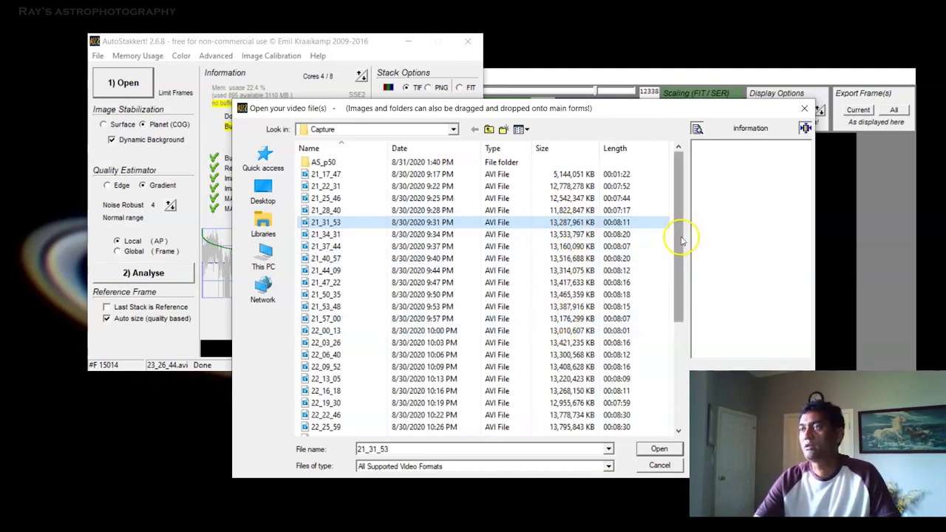
{"action": "mouse_move", "coordinate": [681, 240]}
{"action": "left_mouse_down"}
{"action": "mouse_move", "coordinate": [675, 363]}
{"action": "mouse_move", "coordinate": [670, 226]}
{"action": "left_mouse_up"}
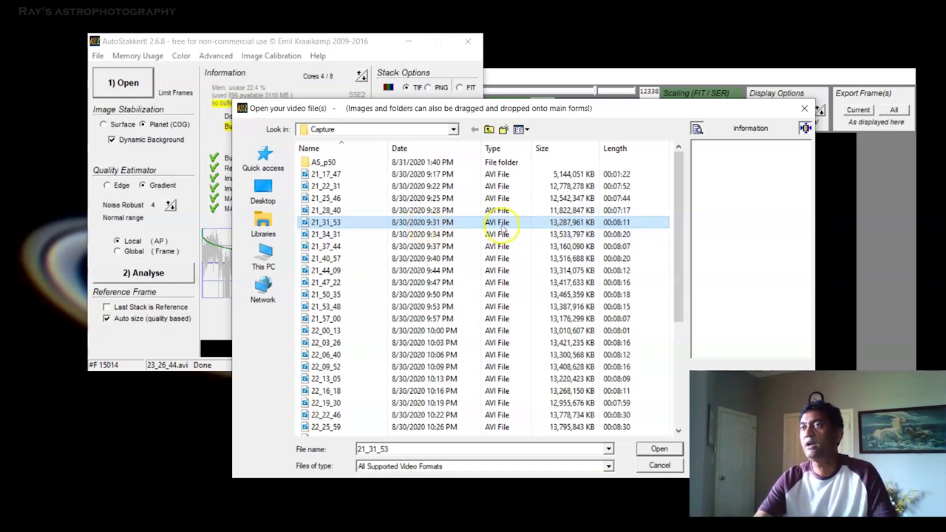
{"action": "left_click", "coordinate": [661, 450]}
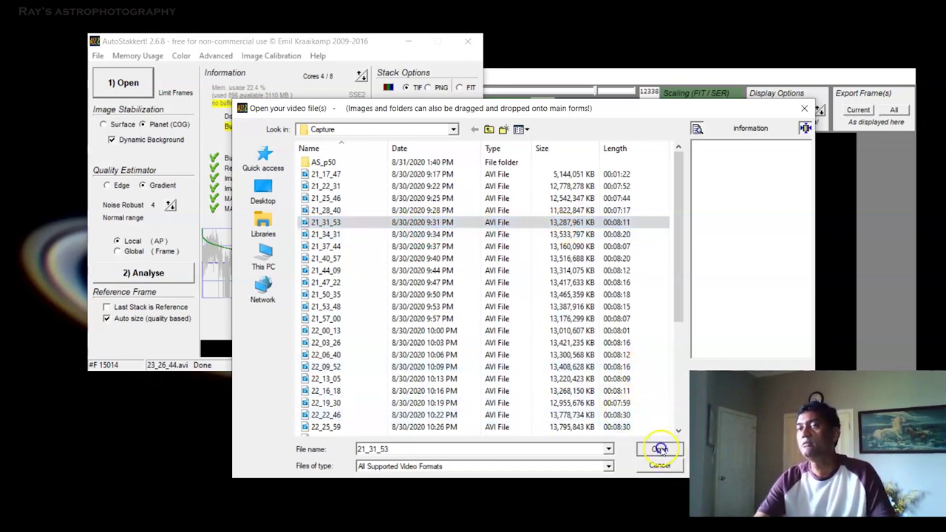
Show the Stack Options panel and confirm Frame percentage to stack is 50
{"action": "left_click", "coordinate": [240, 37]}
{"action": "left_click", "coordinate": [284, 39]}
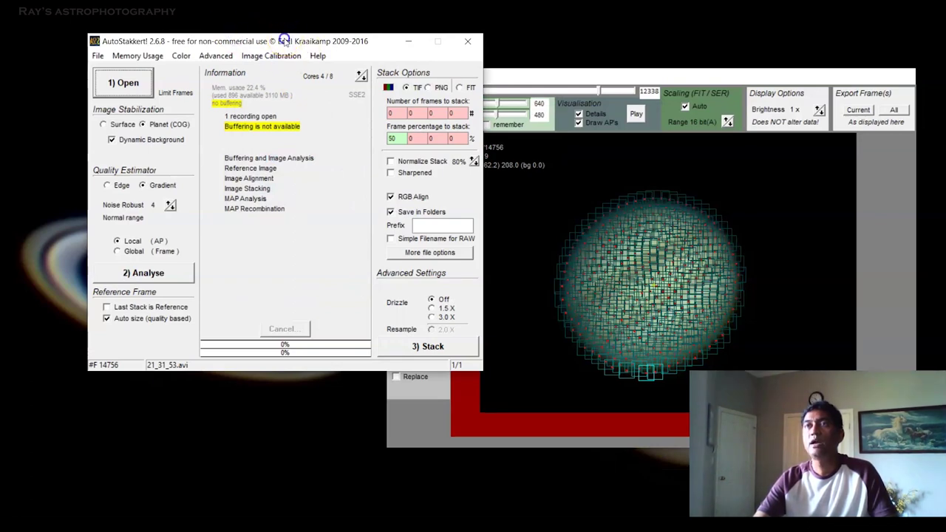
{"action": "left_click_drag", "start_coordinate": [283, 38], "coordinate": [294, 44]}
{"action": "left_click", "coordinate": [798, 260]}
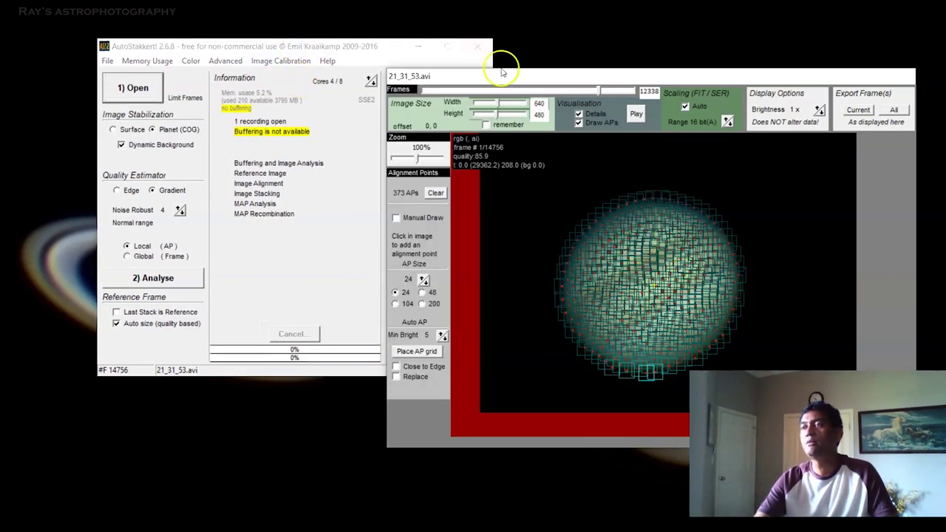
{"action": "left_click", "coordinate": [296, 39]}
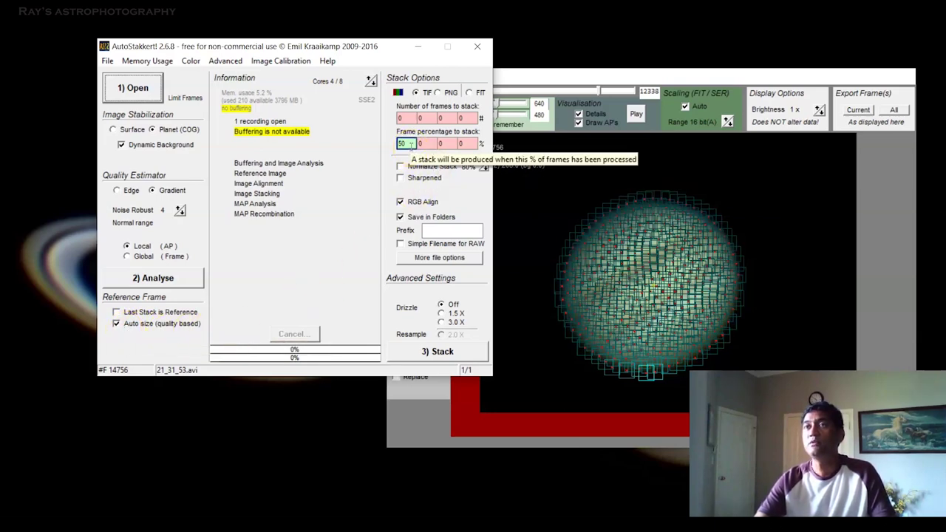
{"action": "left_click", "coordinate": [419, 119]}
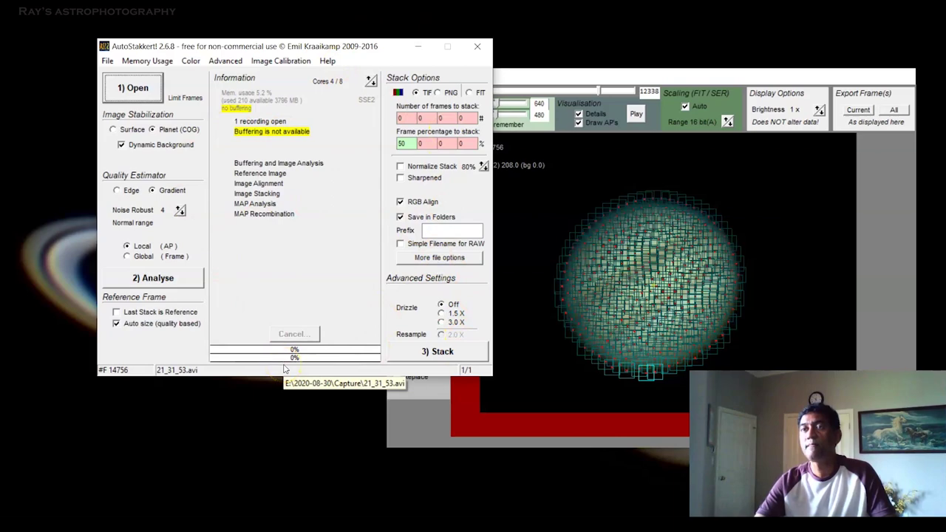
{"action": "left_click", "coordinate": [140, 257]}
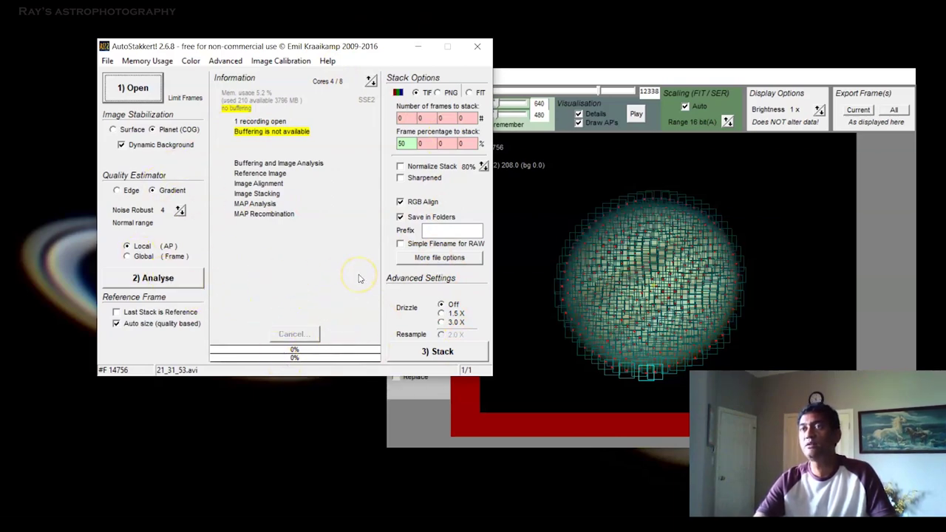
Clear the old alignment points, move to frame 5395, and place a 374-point AP grid
{"action": "left_click", "coordinate": [324, 47]}
{"action": "left_click", "coordinate": [359, 46]}
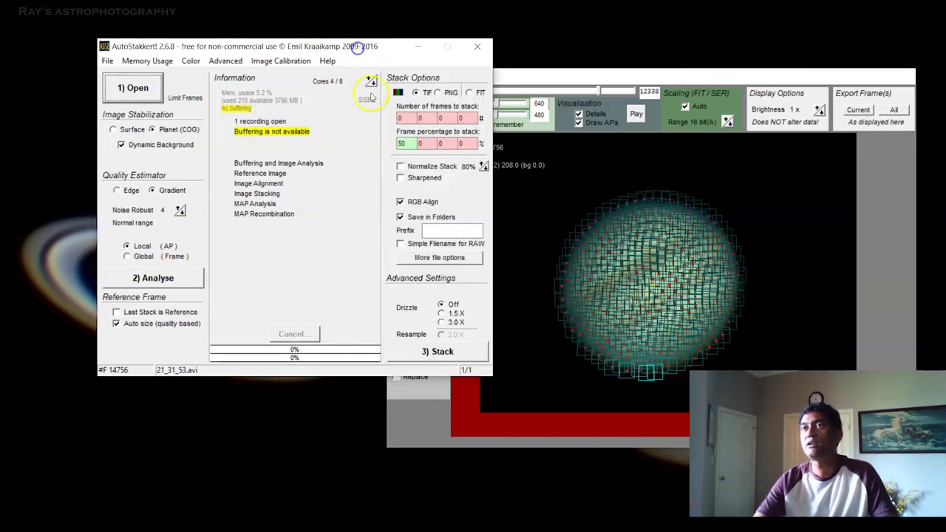
{"action": "left_click", "coordinate": [441, 380]}
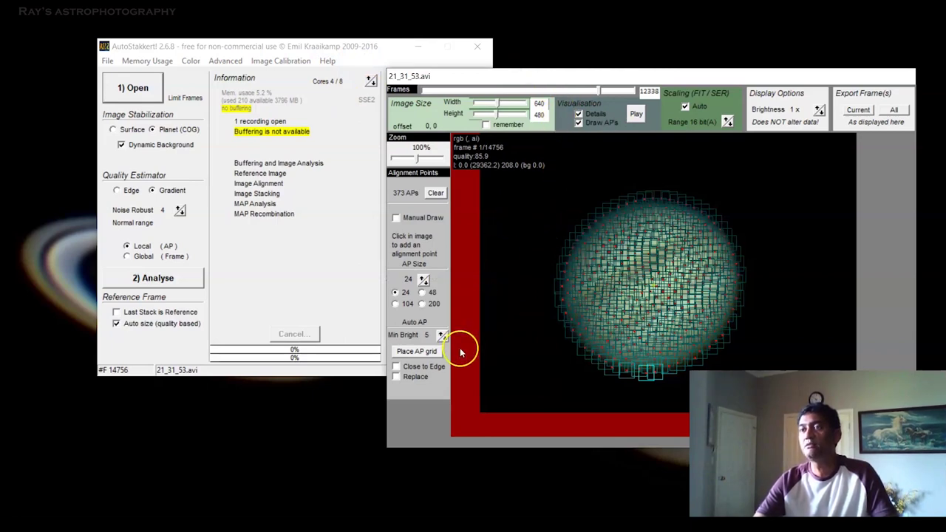
{"action": "left_click", "coordinate": [435, 192]}
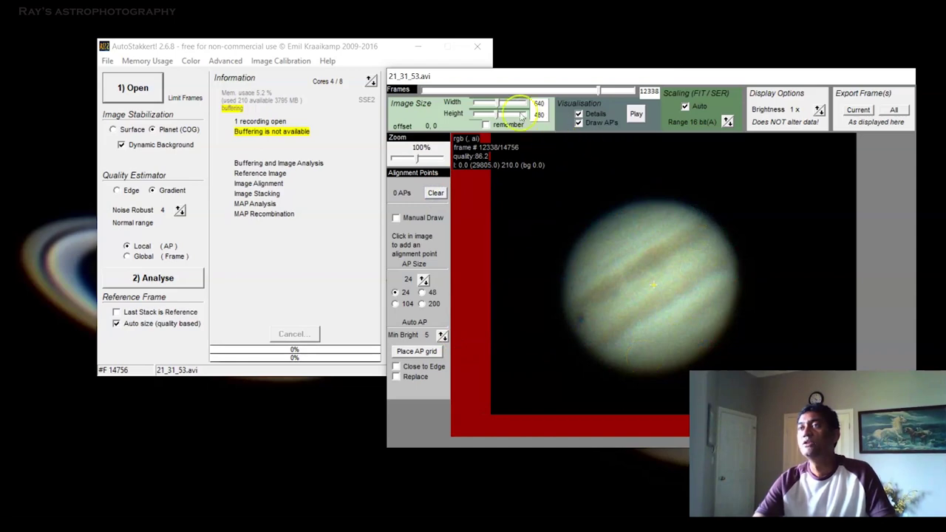
{"action": "left_click_drag", "start_coordinate": [598, 90], "coordinate": [517, 96]}
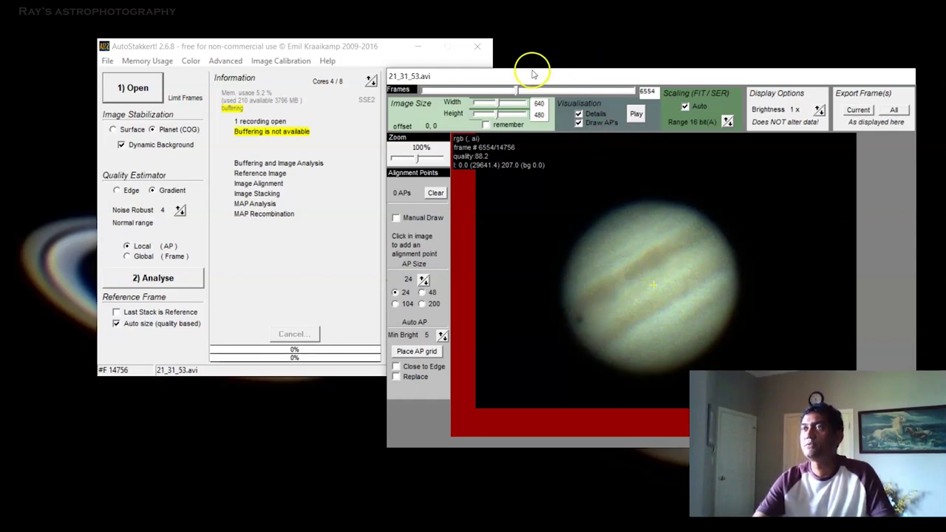
{"action": "mouse_move", "coordinate": [515, 91]}
{"action": "left_mouse_down"}
{"action": "mouse_move", "coordinate": [432, 98]}
{"action": "mouse_move", "coordinate": [499, 100]}
{"action": "left_mouse_up"}
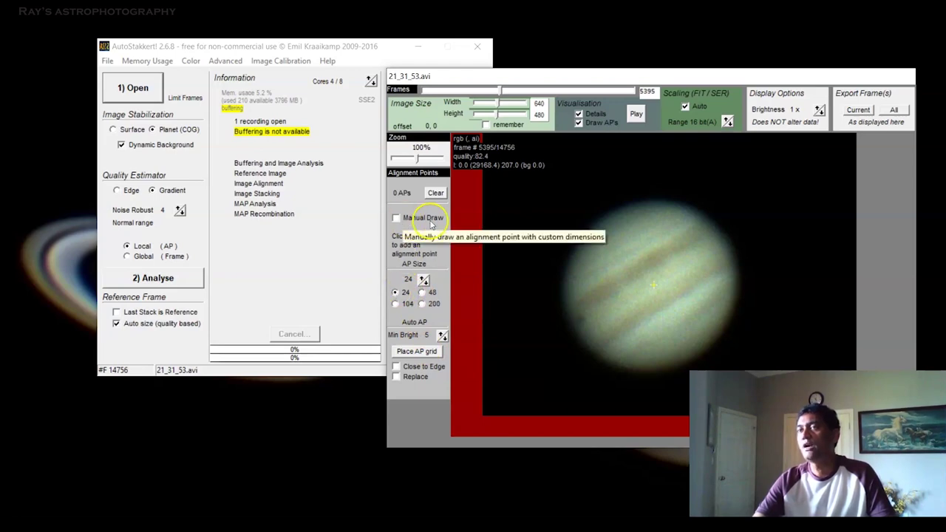
{"action": "left_click", "coordinate": [414, 351]}
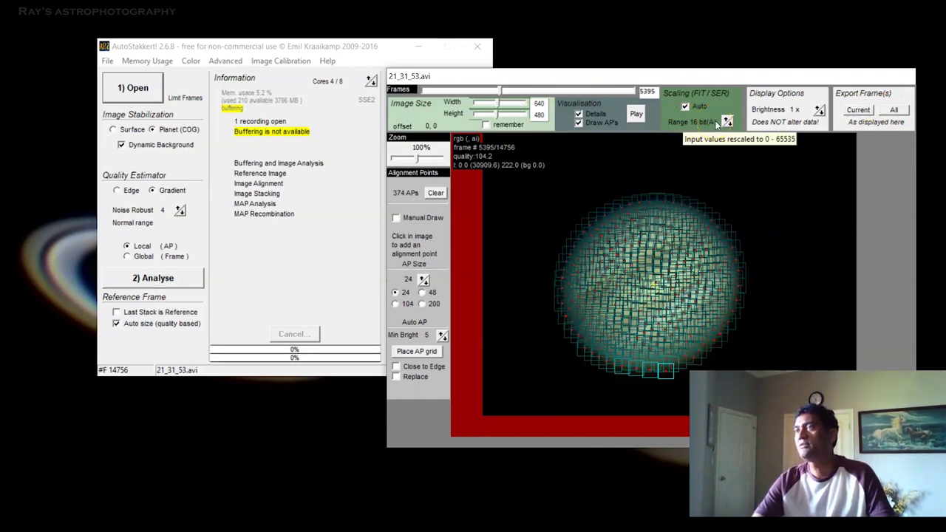
Switch between the frame viewer and main window, leaving Stack Options in front
{"action": "left_click", "coordinate": [362, 47]}
{"action": "left_click", "coordinate": [517, 306]}
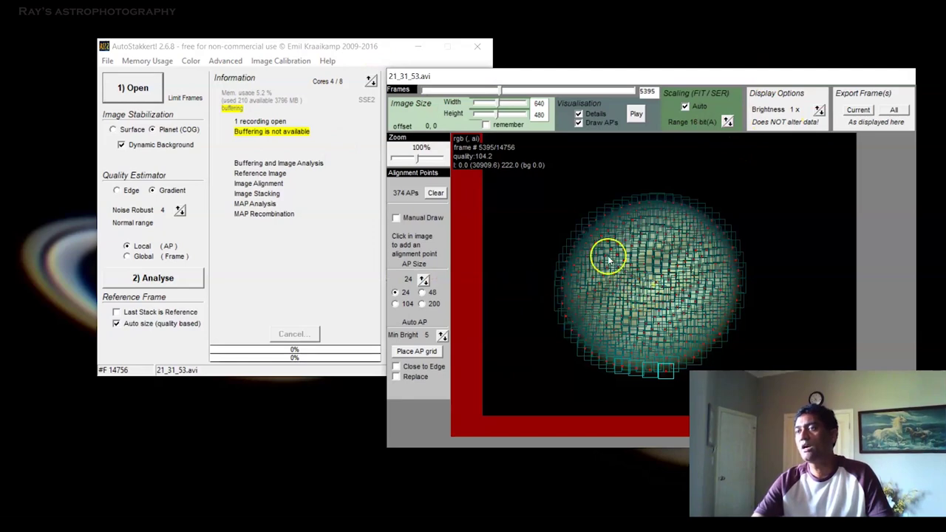
{"action": "left_click", "coordinate": [314, 45]}
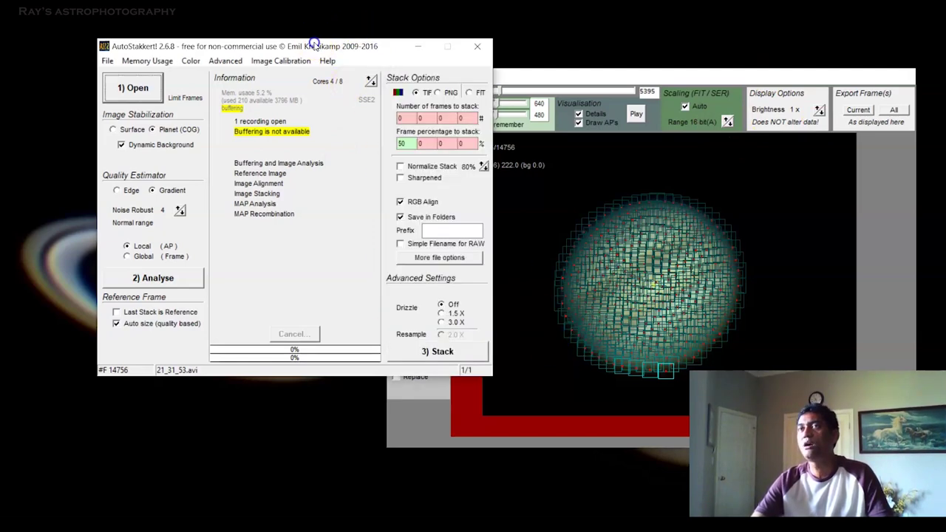
Stack 21_31_53.avi at 50% of frames to TIF and wait for Done
{"action": "left_click", "coordinate": [447, 351]}
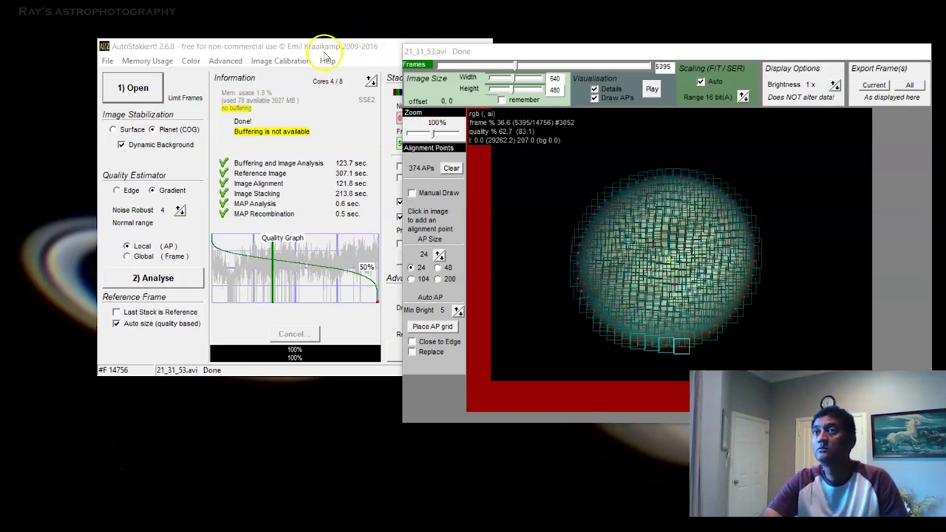
{"action": "left_click_drag", "start_coordinate": [347, 44], "coordinate": [291, 41]}
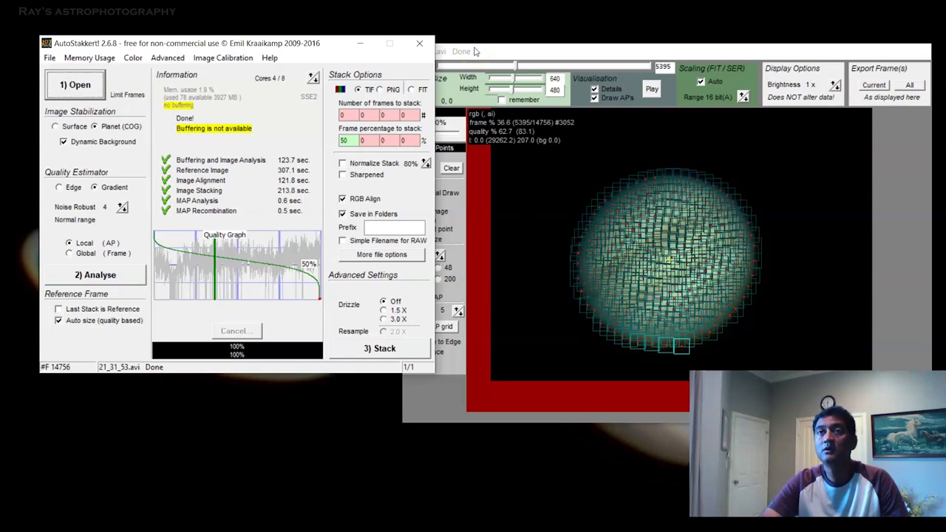
{"action": "left_click", "coordinate": [476, 52]}
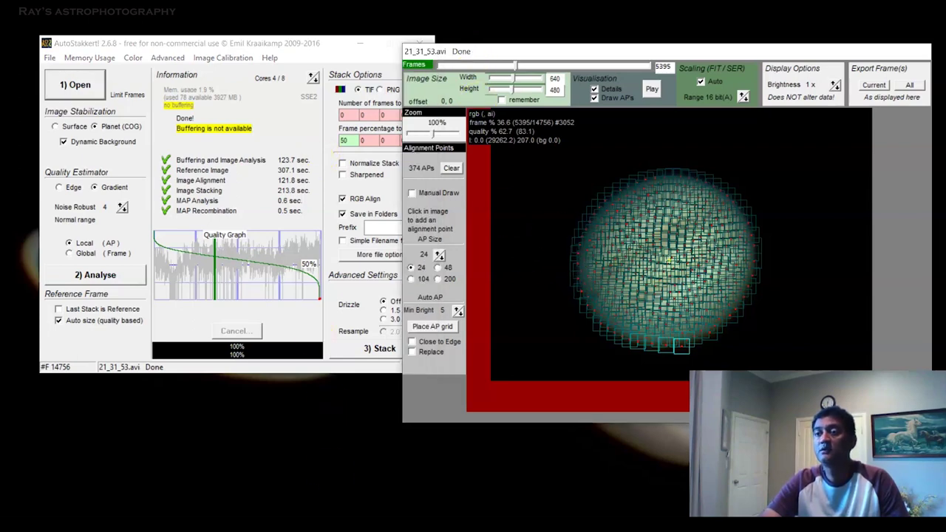
In File Explorer, go up to the Capture folder and open the AS_p50 results folder
{"action": "mouse_move", "coordinate": [360, 530]}
{"action": "left_click", "coordinate": [345, 503]}
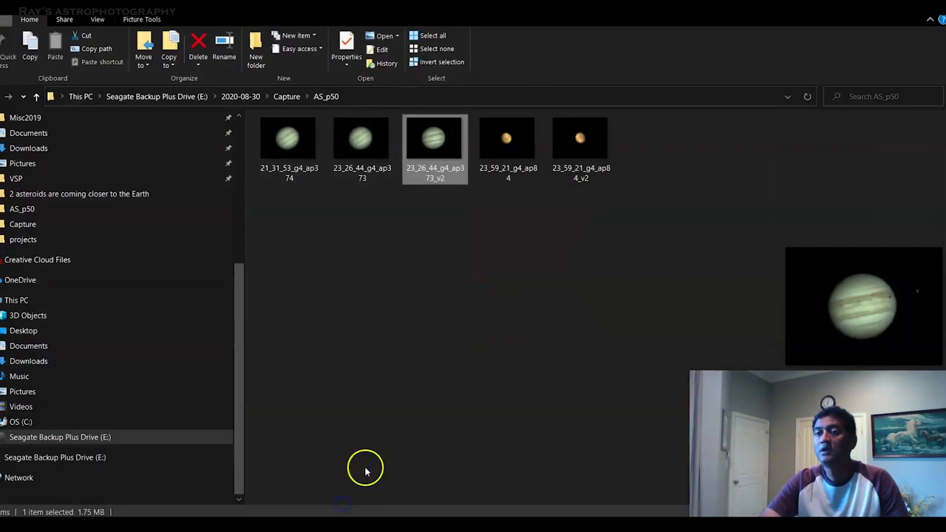
{"action": "left_click", "coordinate": [427, 235]}
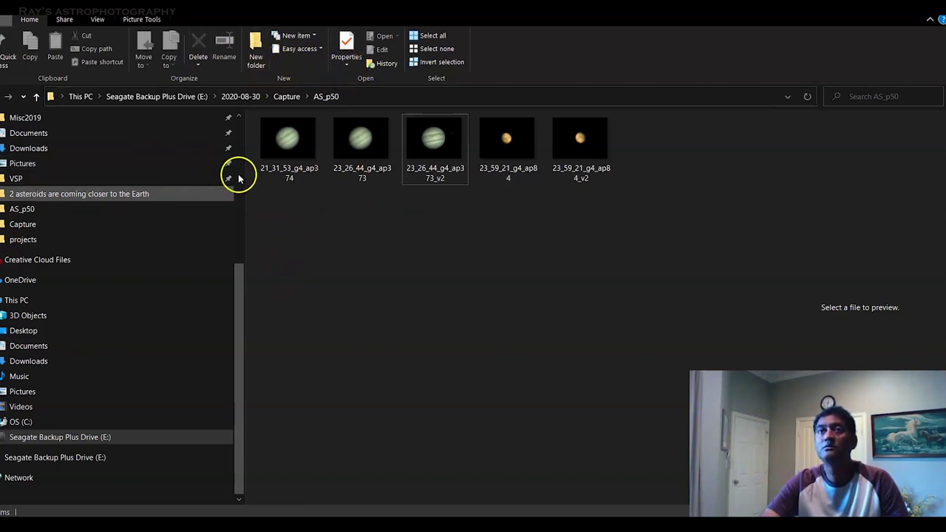
{"action": "left_click", "coordinate": [285, 96]}
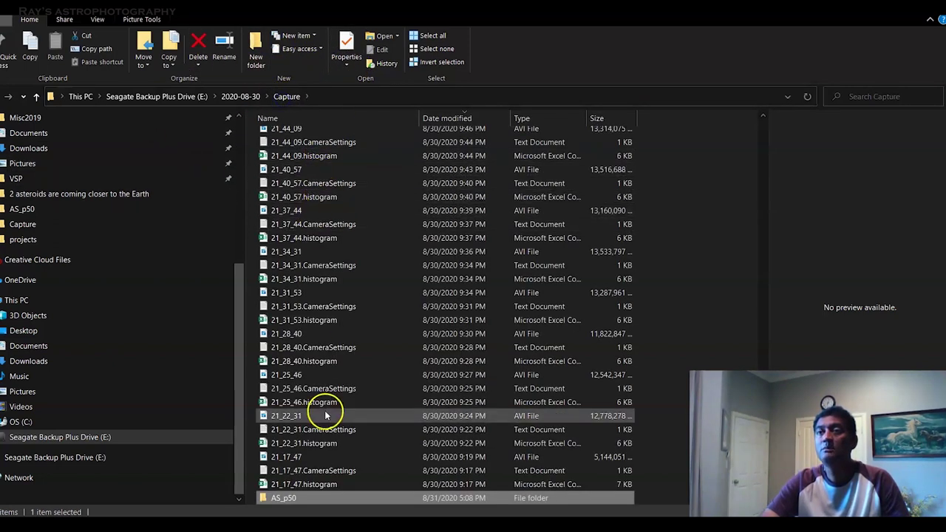
{"action": "double_click", "coordinate": [285, 499]}
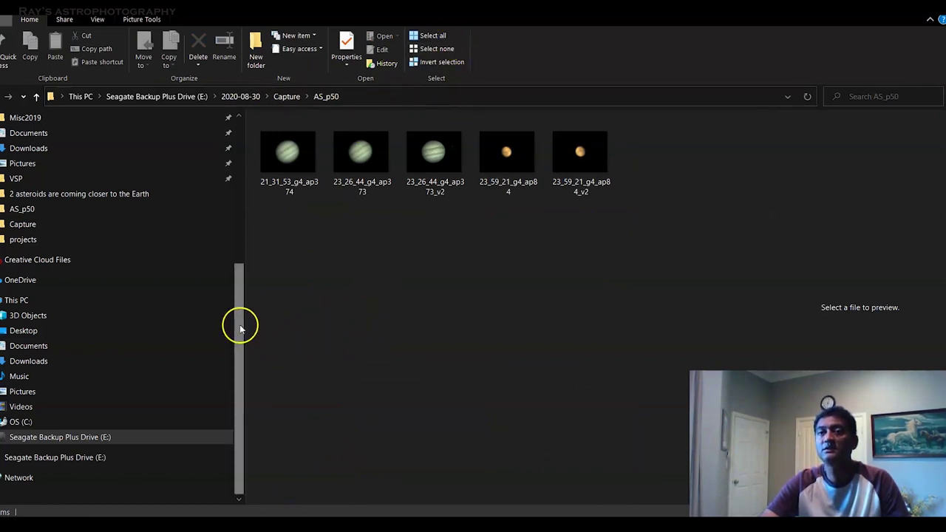
Show the files in Details view, newest first with full names, and preview 21_31_53_g4_ap374
{"action": "left_click", "coordinate": [97, 19]}
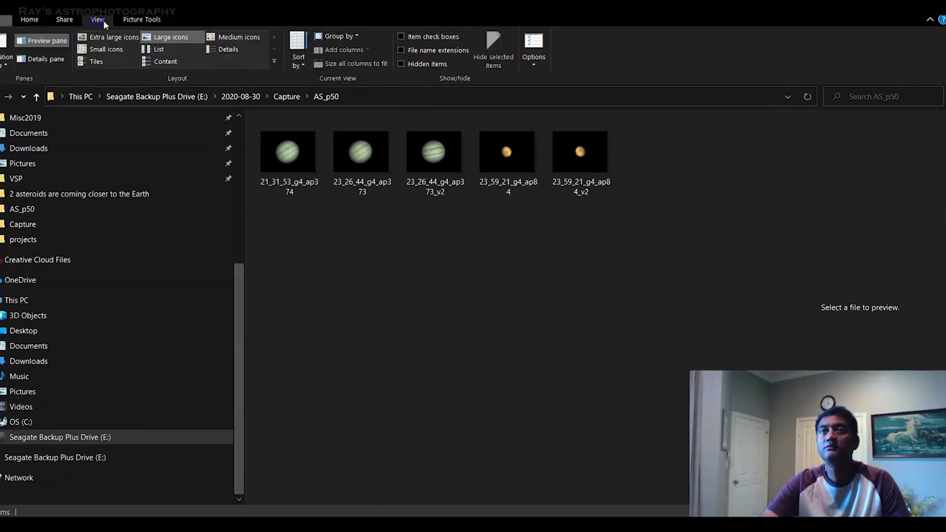
{"action": "left_click", "coordinate": [226, 50]}
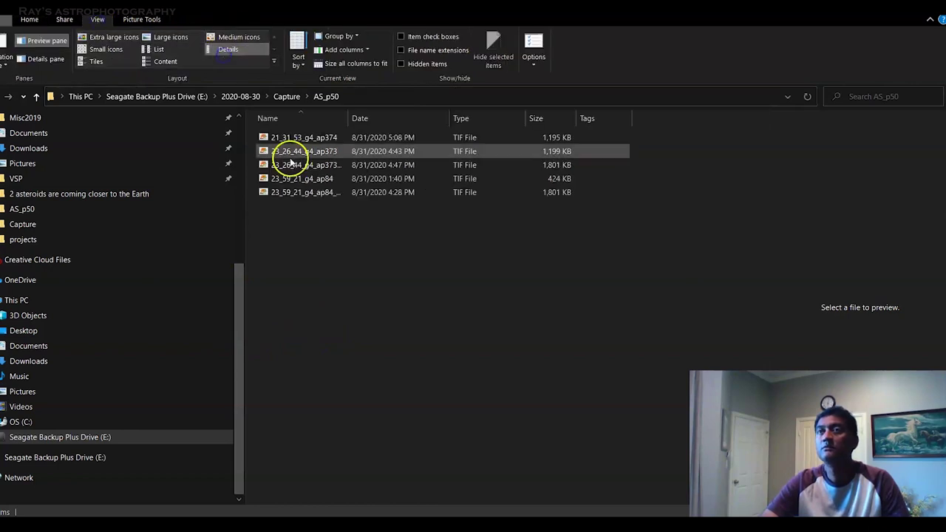
{"action": "left_click", "coordinate": [394, 120]}
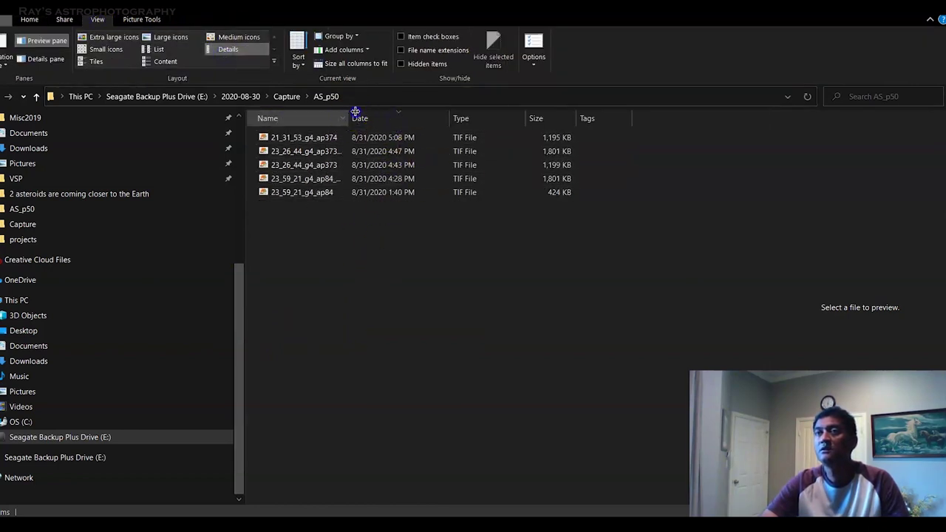
{"action": "left_click_drag", "start_coordinate": [355, 110], "coordinate": [441, 111]}
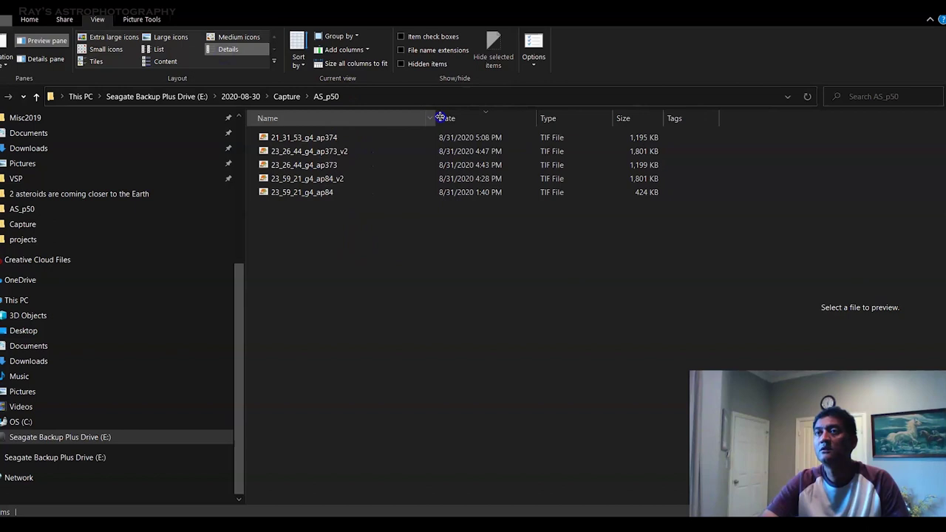
{"action": "left_click", "coordinate": [367, 142]}
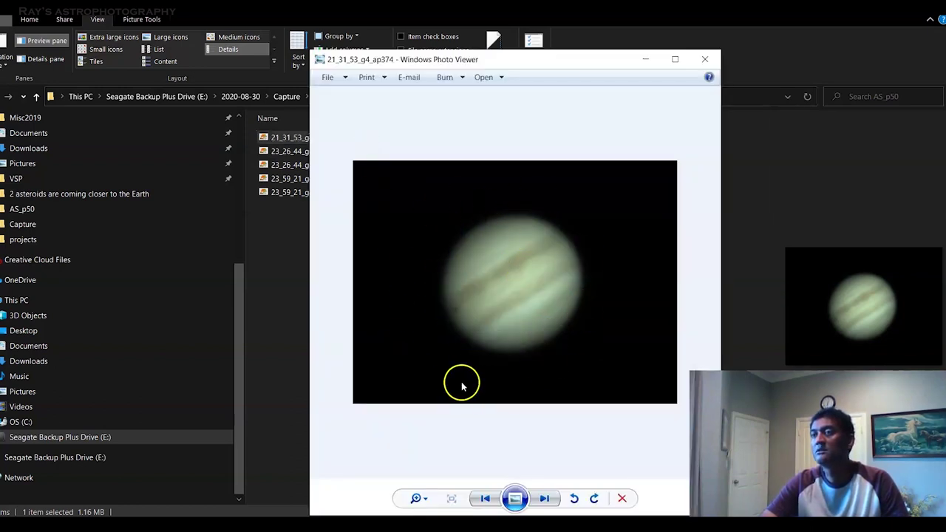
Reopen the 21_31_53_g4_ap374 stack in Windows Photo Viewer and maximize it to full screen
{"action": "key", "text": "Escape"}
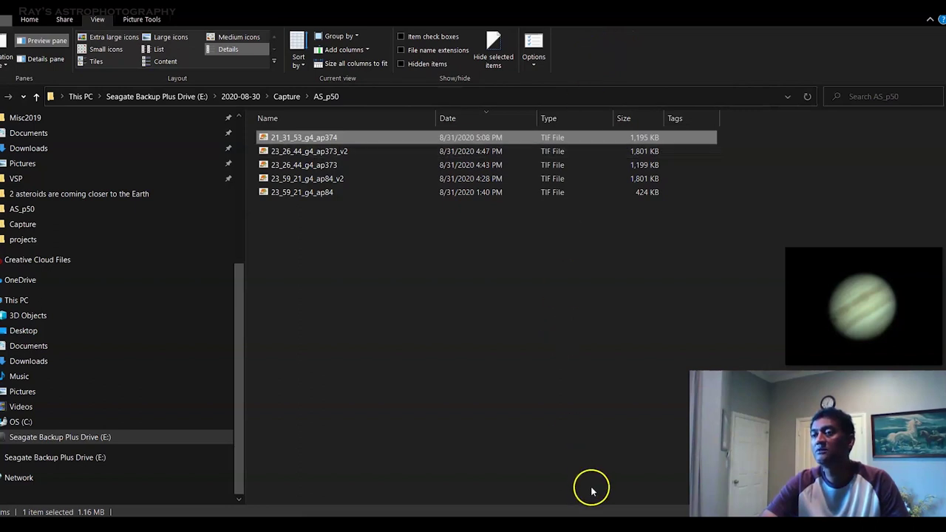
{"action": "key", "text": "Return"}
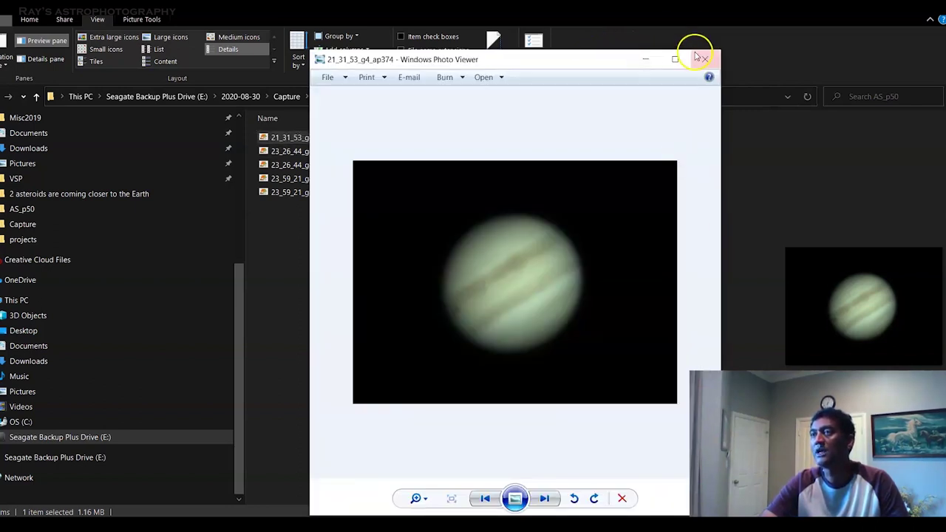
{"action": "left_click", "coordinate": [692, 57]}
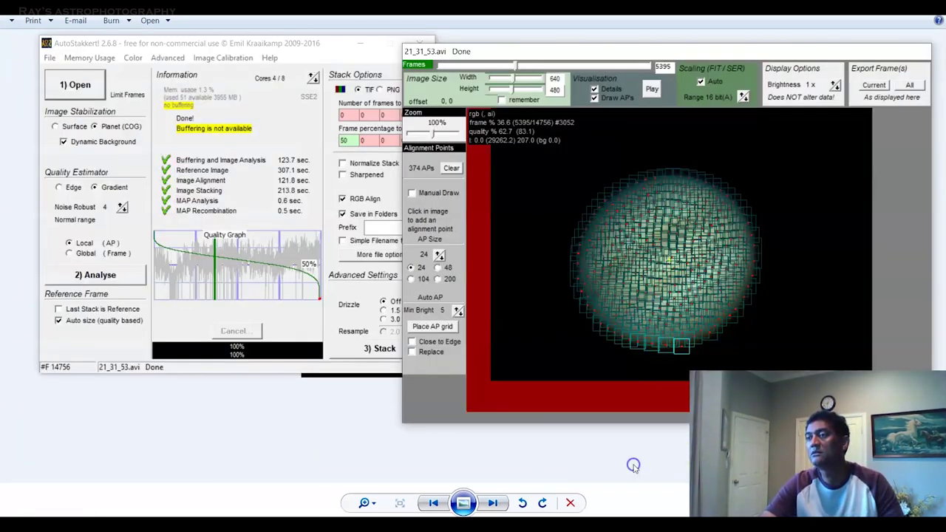
Load 21_31_53_g4_ap374 into RegiStax, found via the Open dialog's Details view sorted by date
{"action": "left_click", "coordinate": [634, 465]}
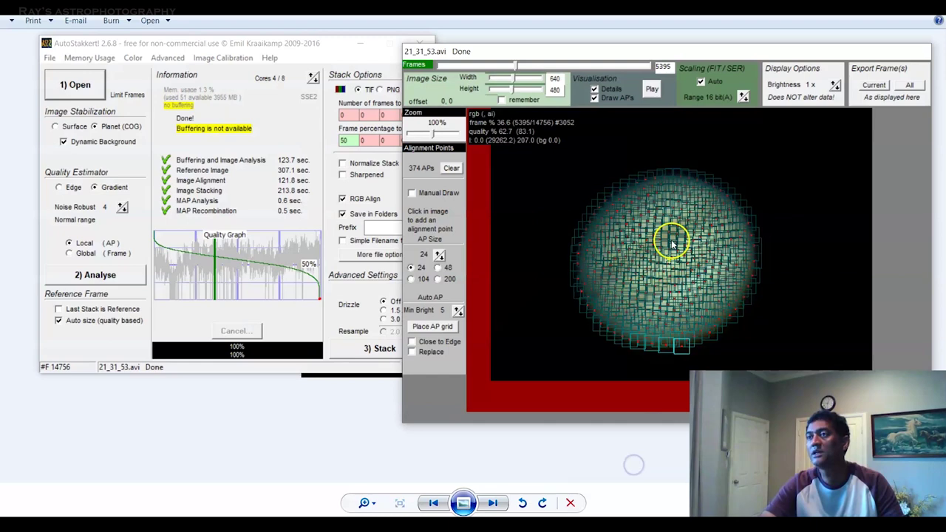
{"action": "left_click", "coordinate": [387, 432]}
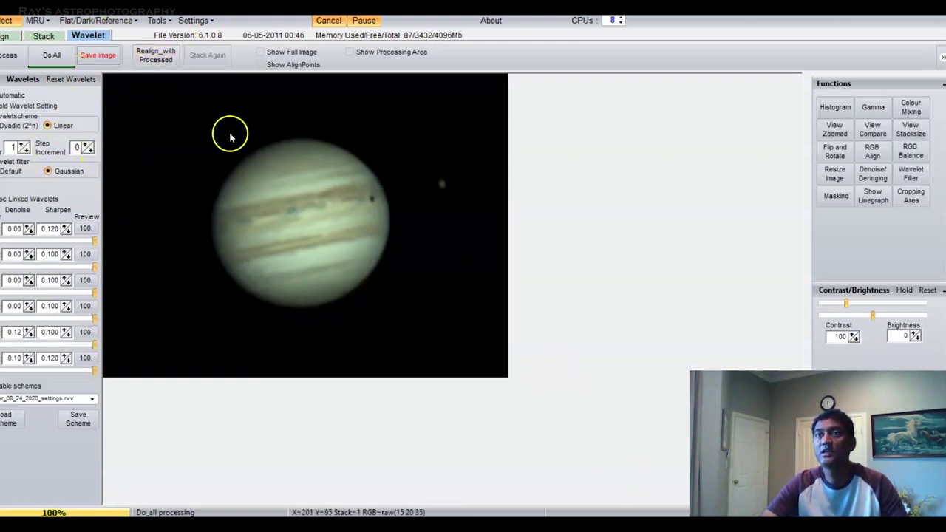
{"action": "left_click", "coordinate": [6, 20]}
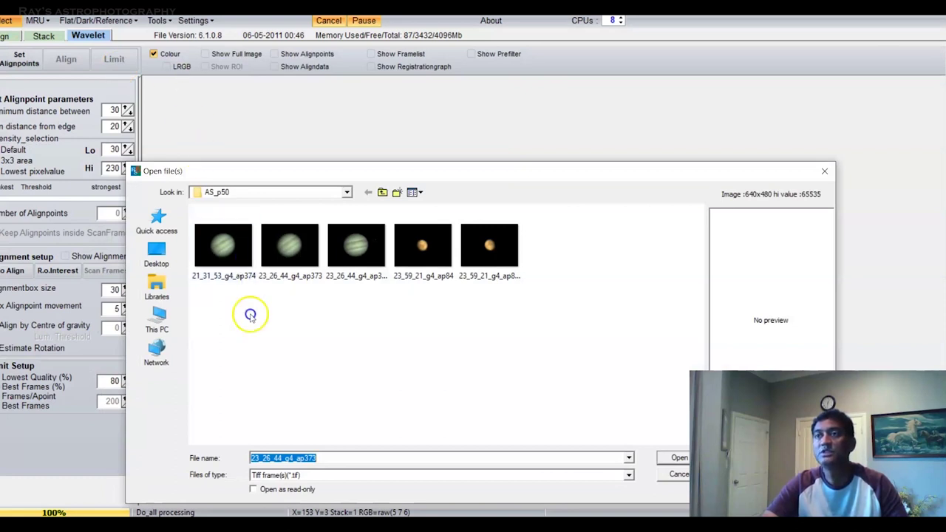
{"action": "left_click", "coordinate": [417, 192]}
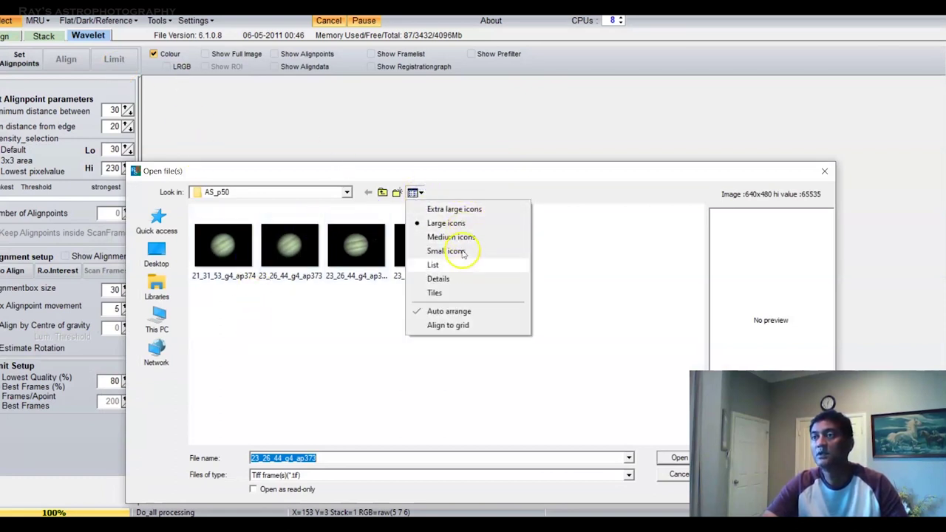
{"action": "left_click", "coordinate": [438, 279]}
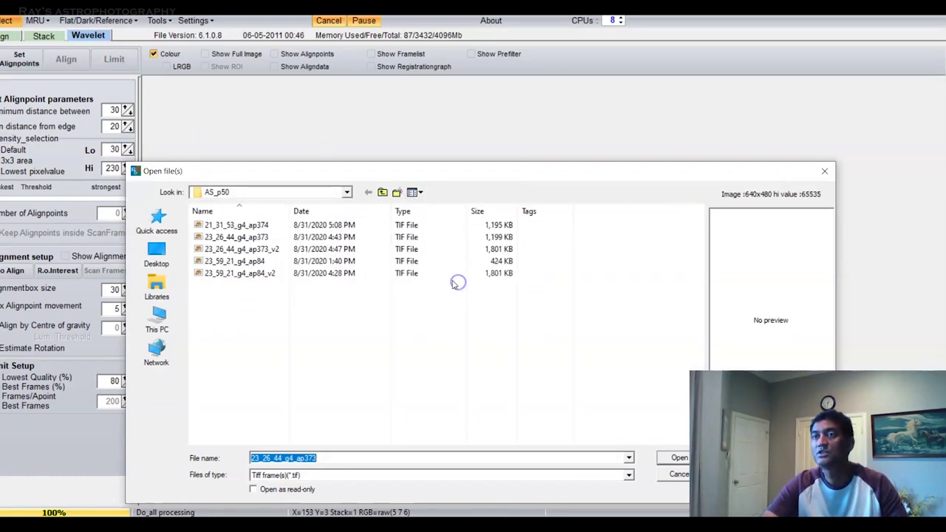
{"action": "left_click", "coordinate": [333, 211]}
{"action": "left_click", "coordinate": [275, 224]}
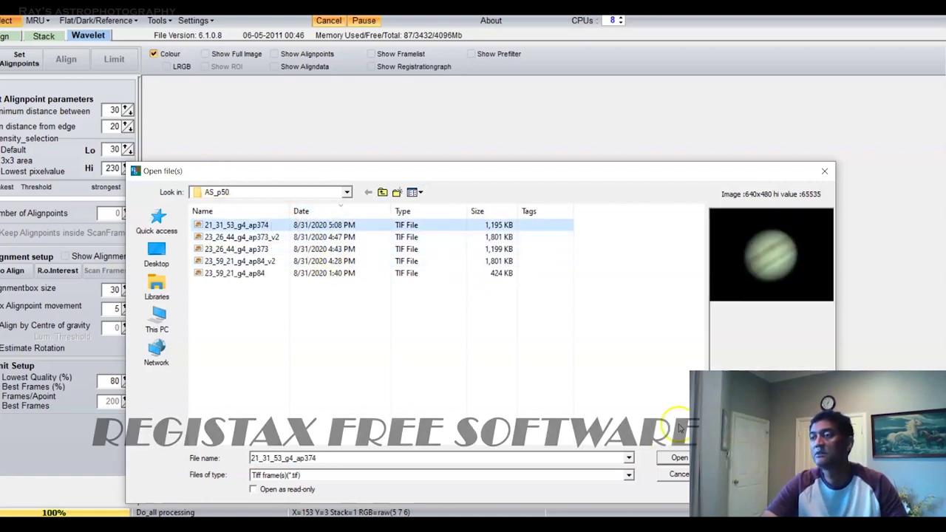
{"action": "key", "text": "Return"}
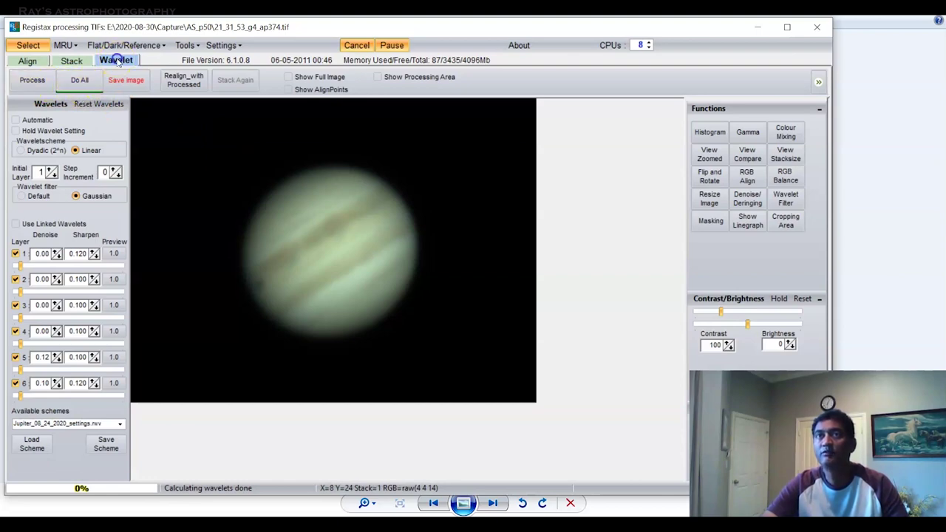
{"action": "left_click", "coordinate": [31, 62]}
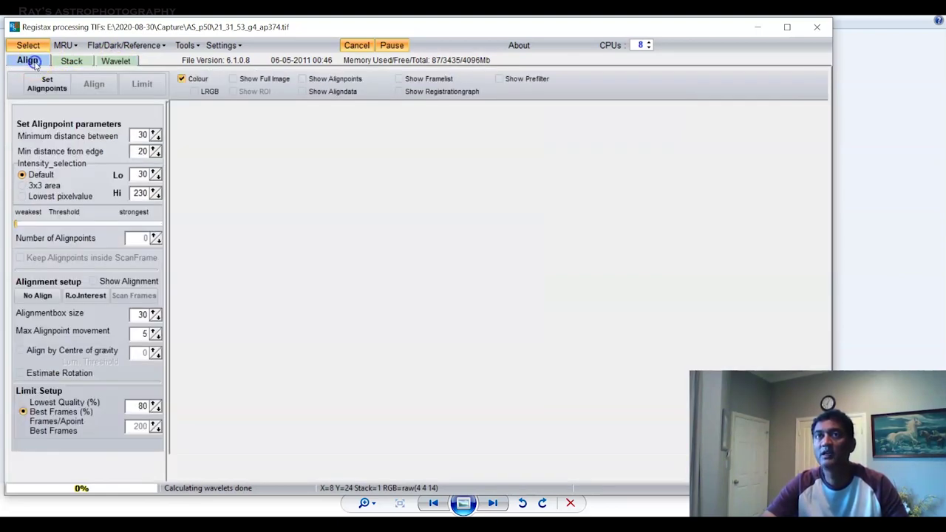
{"action": "left_click", "coordinate": [72, 60]}
{"action": "left_click", "coordinate": [106, 61]}
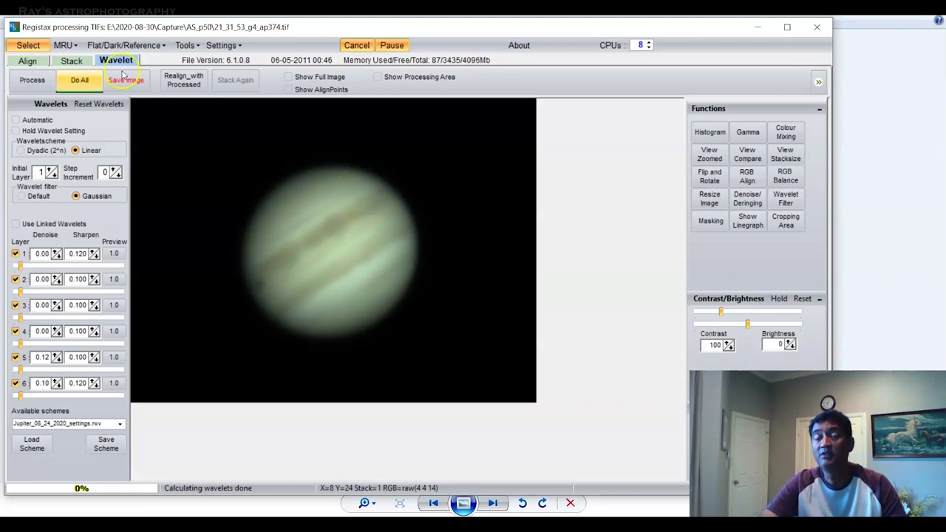
{"action": "left_click", "coordinate": [40, 64]}
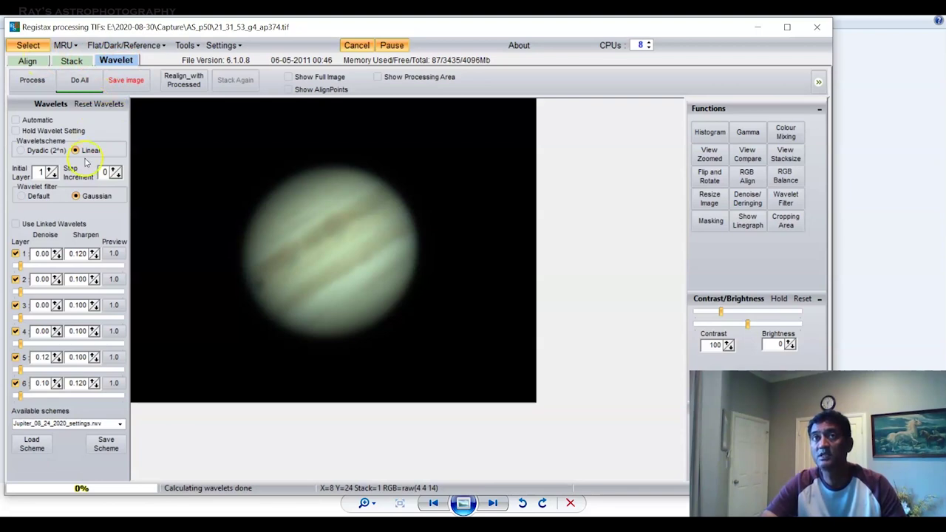
{"action": "left_click", "coordinate": [116, 63]}
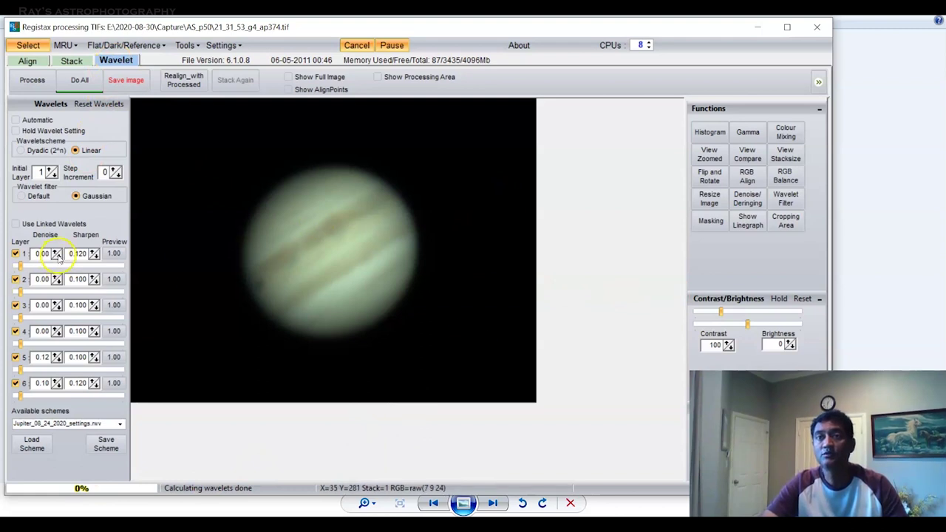
Apply the Jupiter_08_24_2020_settings.rwv wavelet scheme, then open the Zoom Panel for a close-up
{"action": "left_click", "coordinate": [119, 424]}
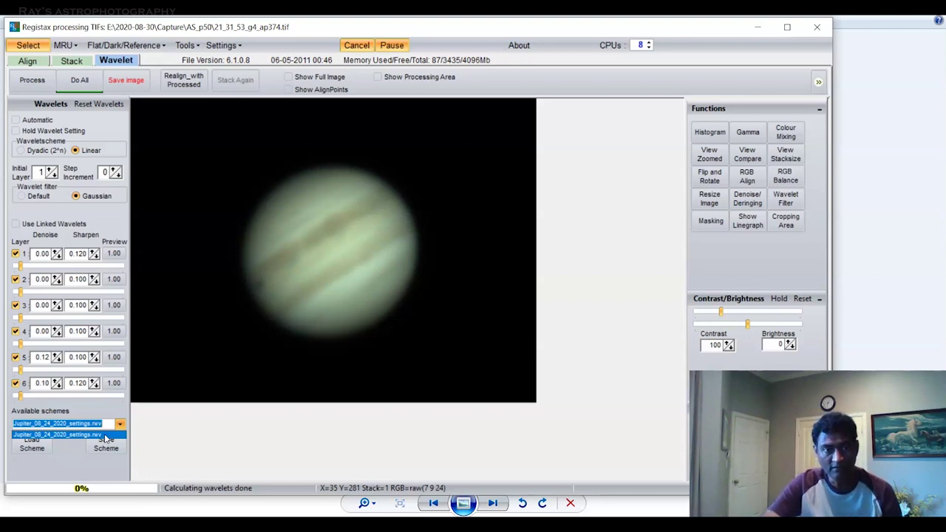
{"action": "left_click", "coordinate": [106, 435]}
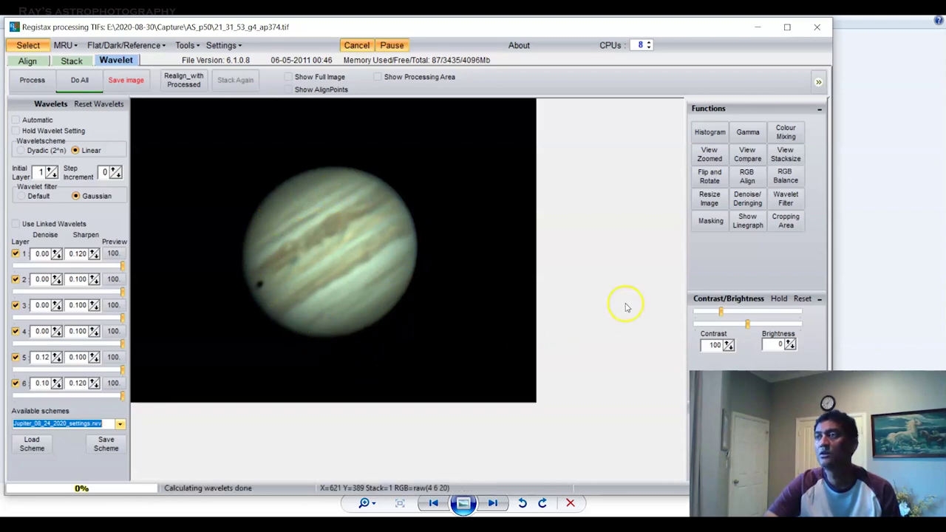
{"action": "left_click", "coordinate": [717, 156]}
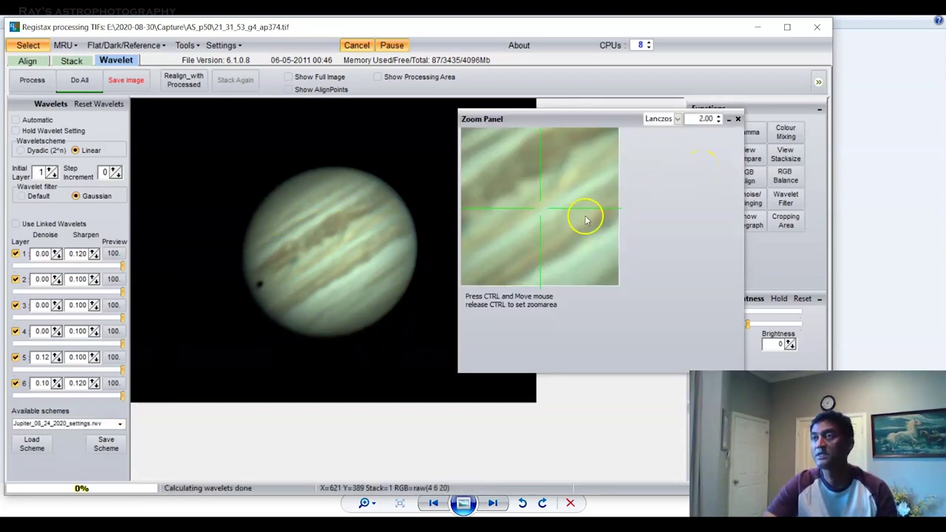
{"action": "key", "text": "ctrl"}
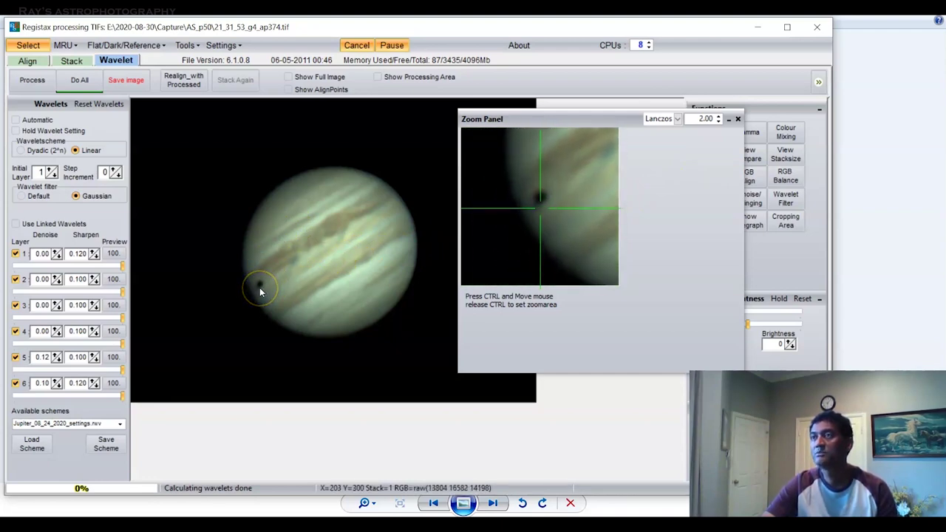
{"action": "left_click", "coordinate": [737, 119]}
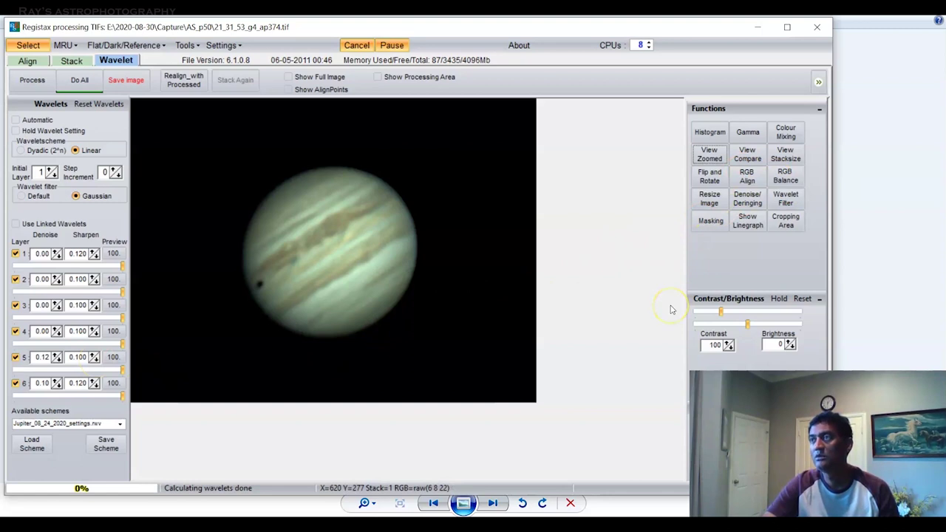
Move the Flip and Rotate panel clear of the planet and enter a rotation of about 22.5 degrees
{"action": "left_click", "coordinate": [711, 180]}
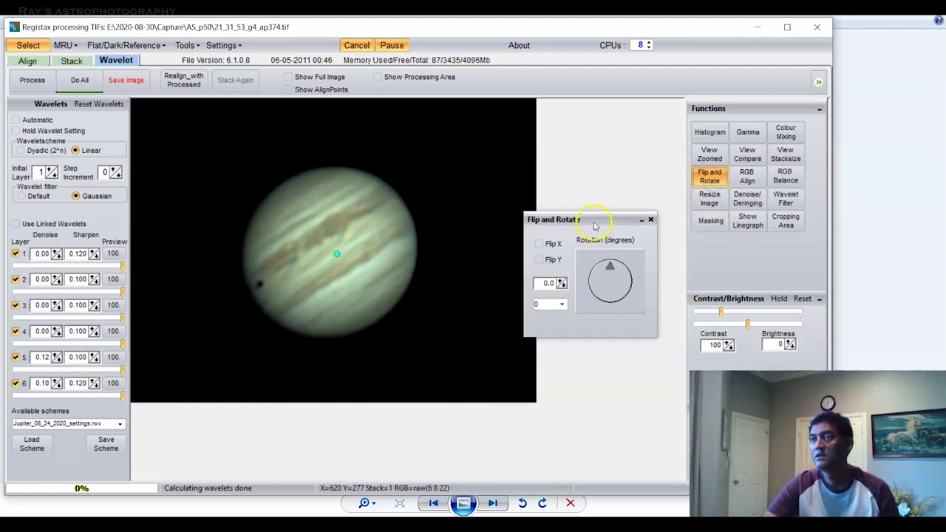
{"action": "left_click_drag", "start_coordinate": [587, 219], "coordinate": [633, 233]}
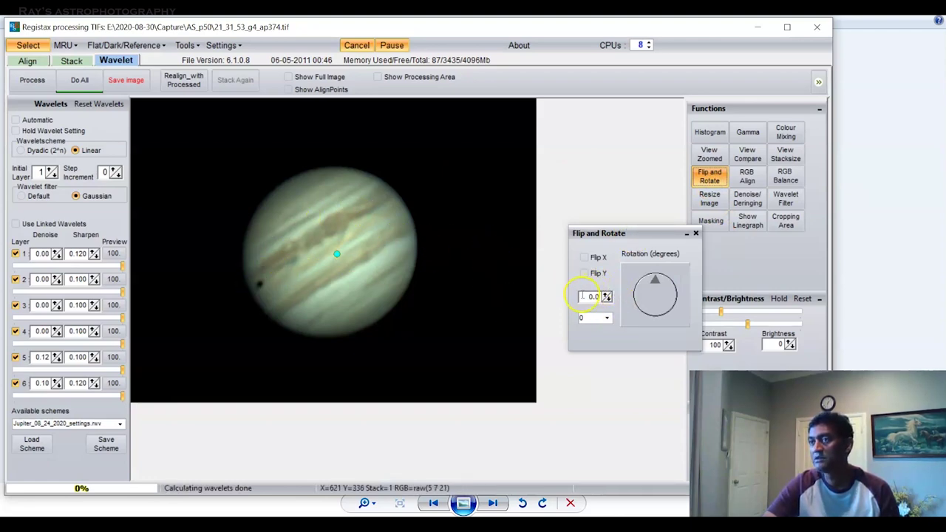
{"action": "double_click", "coordinate": [594, 297]}
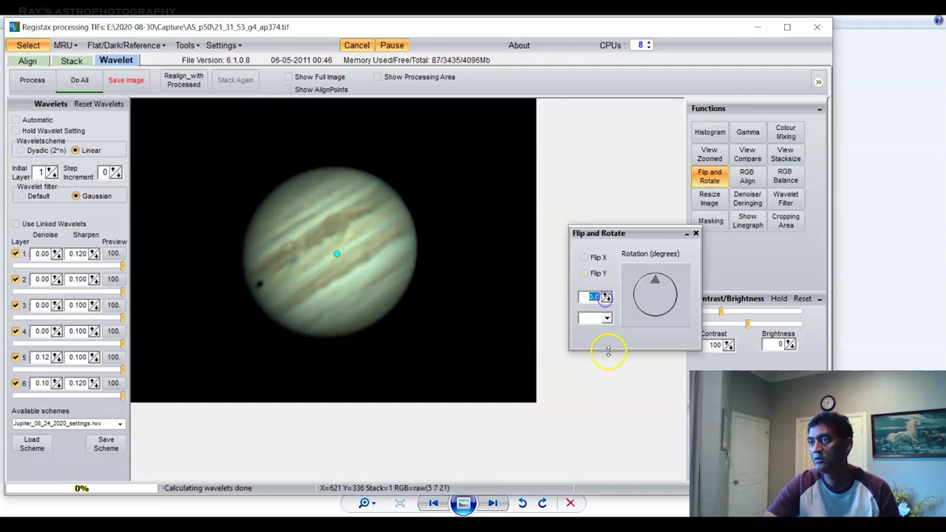
{"action": "type", "text": "22"}
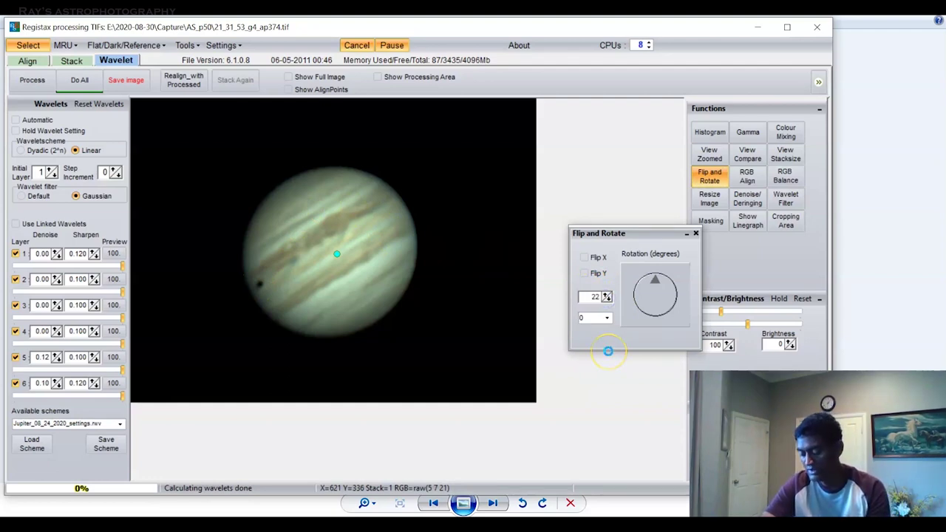
{"action": "type", "text": ".5"}
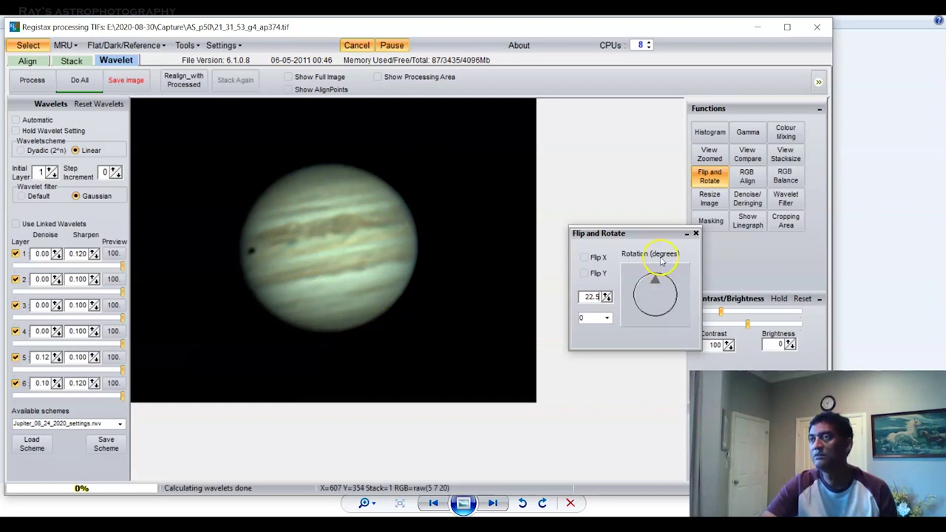
Run Do All and save the rotated image as TIFF 21_31_53_g4_ap374_v2
{"action": "left_click", "coordinate": [695, 233]}
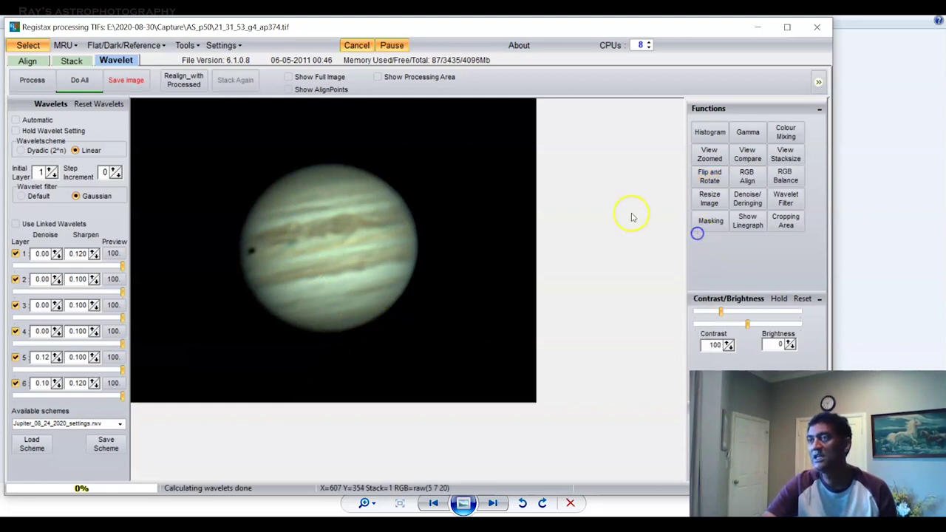
{"action": "left_click", "coordinate": [132, 83]}
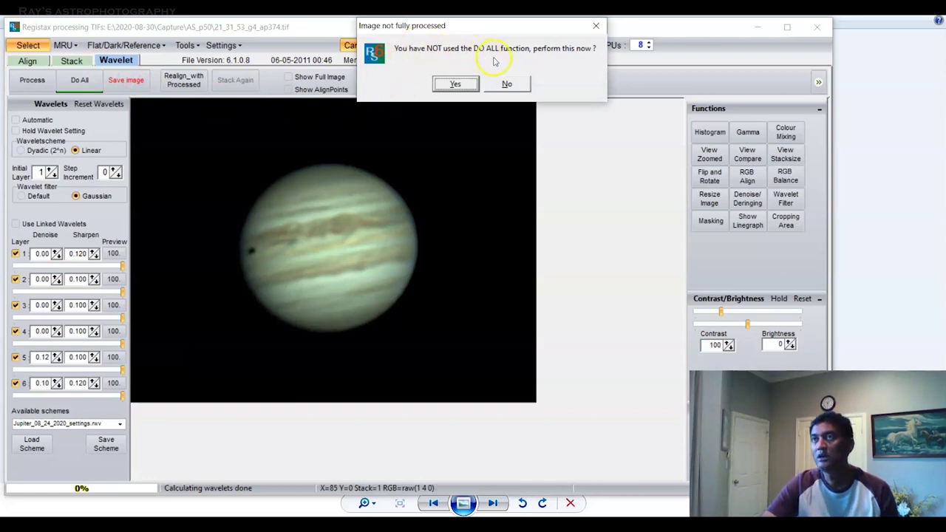
{"action": "left_click", "coordinate": [463, 85]}
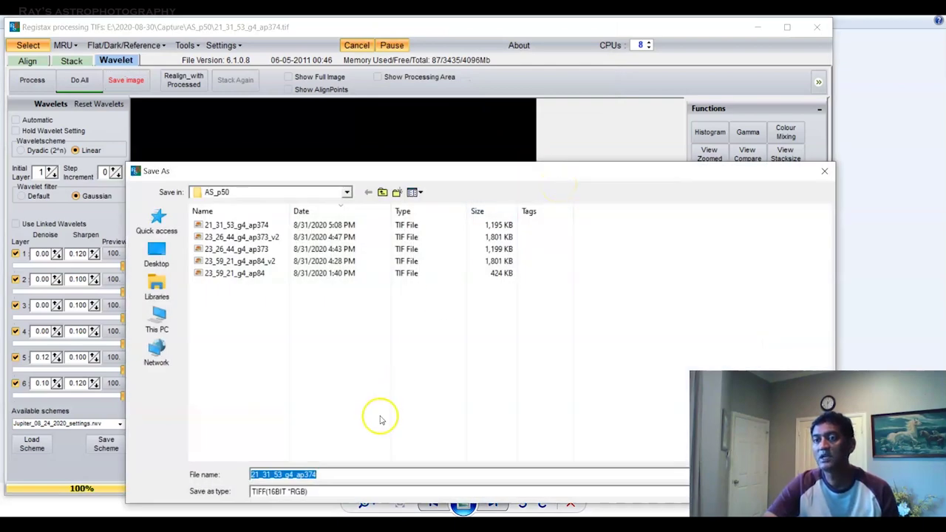
{"action": "left_click", "coordinate": [353, 472]}
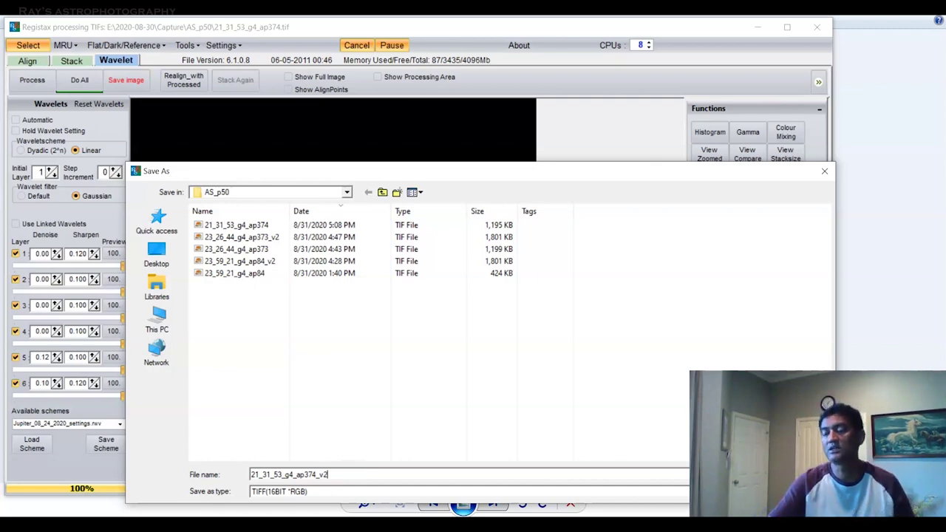
{"action": "key", "text": "Return"}
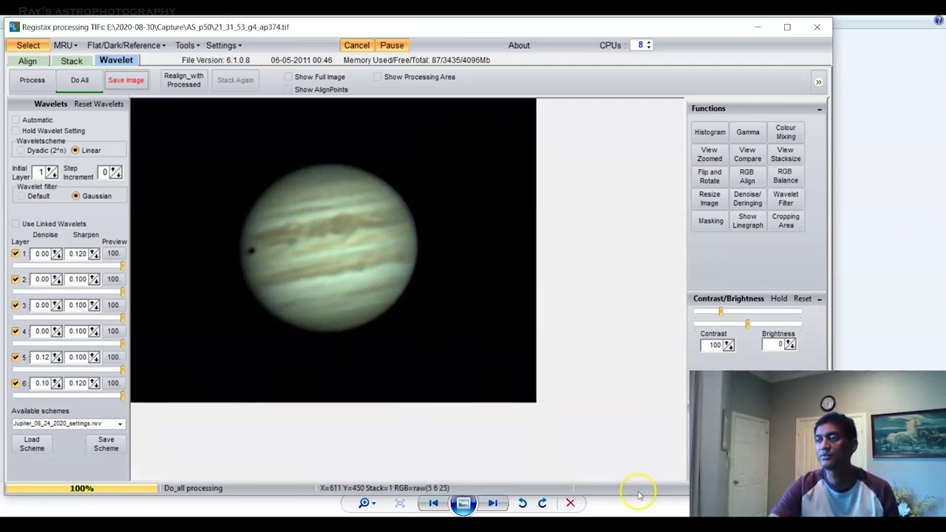
Open the 27 Capture recordings from 21_34_31 through 23_26_44 in AutoStakkert
{"action": "key", "text": "alt+Tab"}
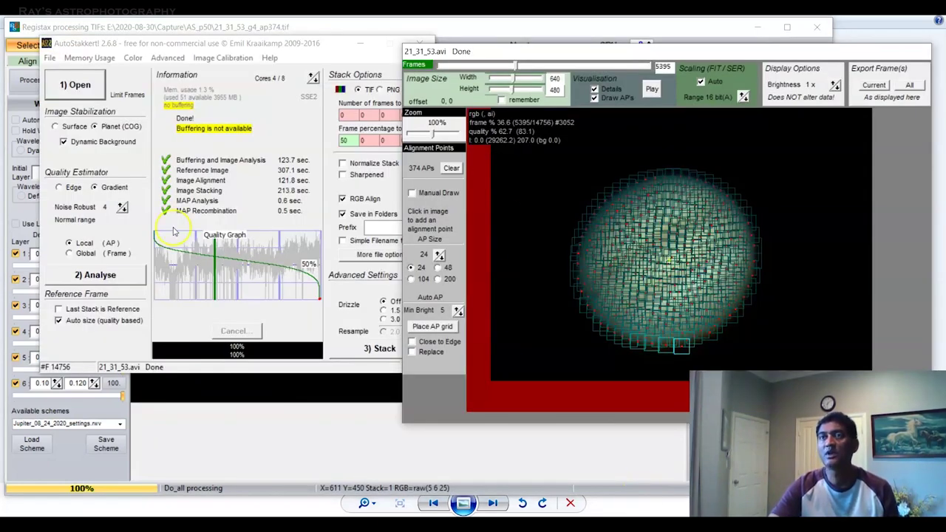
{"action": "left_click", "coordinate": [77, 85]}
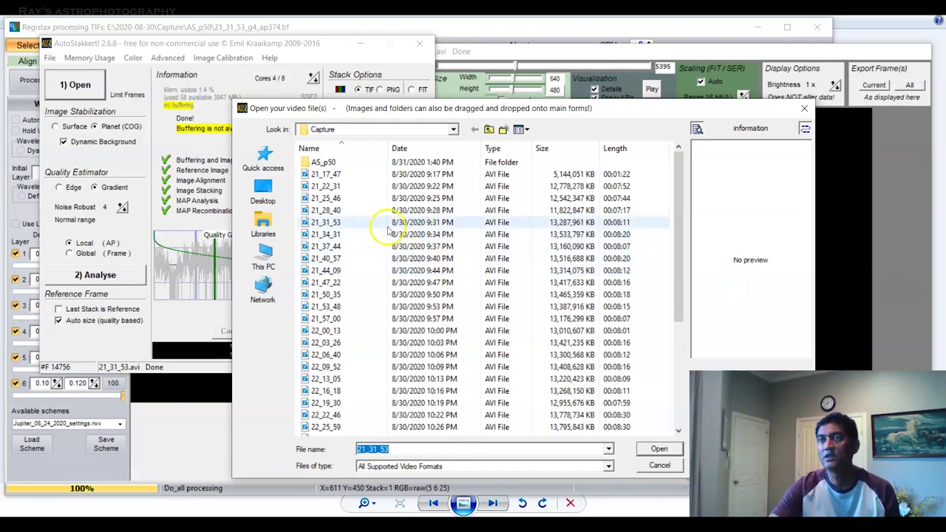
{"action": "left_click", "coordinate": [464, 224]}
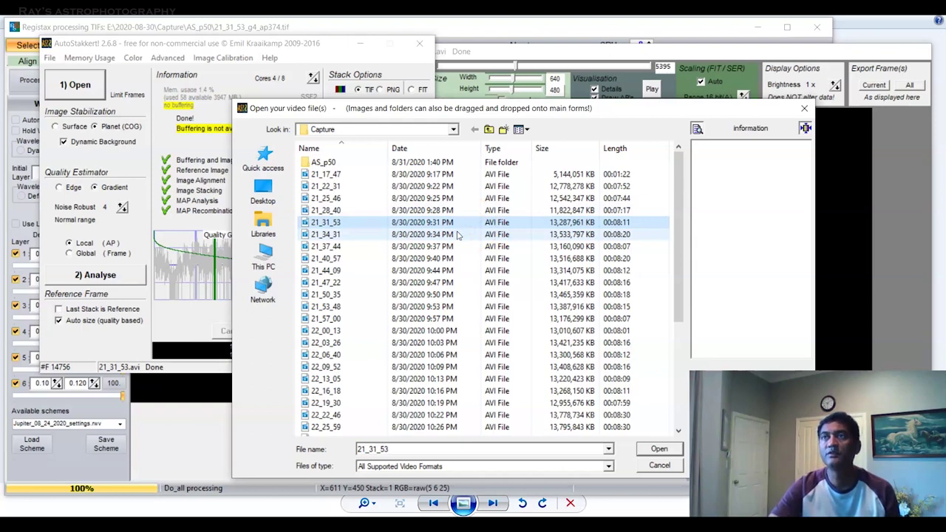
{"action": "left_click", "coordinate": [456, 234]}
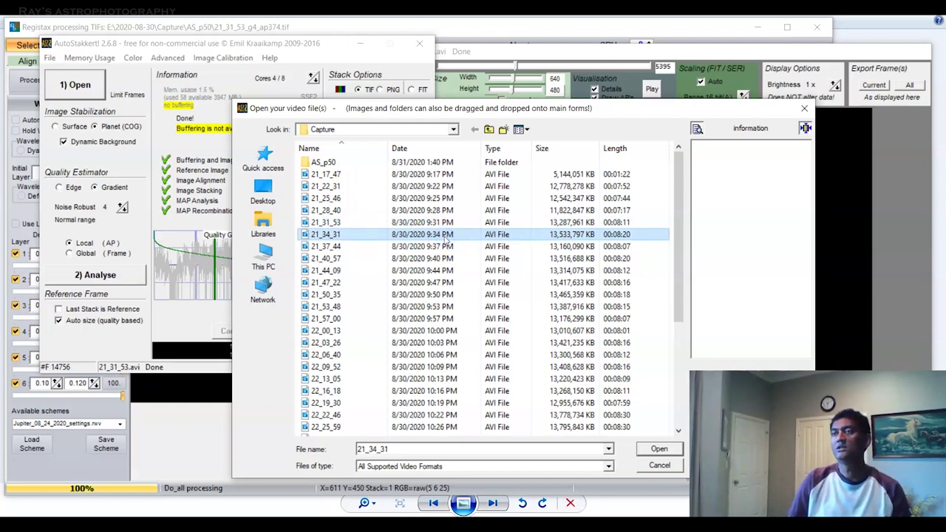
{"action": "key", "text": "shift+Down"}
{"action": "key", "text": "shift+Down"}
{"action": "key", "text": "shift+Down"}
{"action": "key", "text": "shift+Down"}
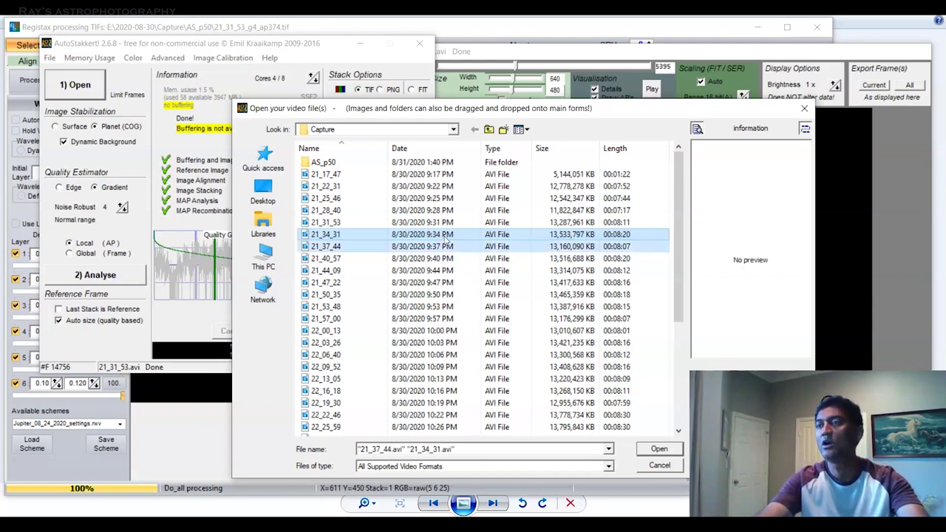
{"action": "key", "text": "shift+Down"}
{"action": "key", "text": "shift+Down"}
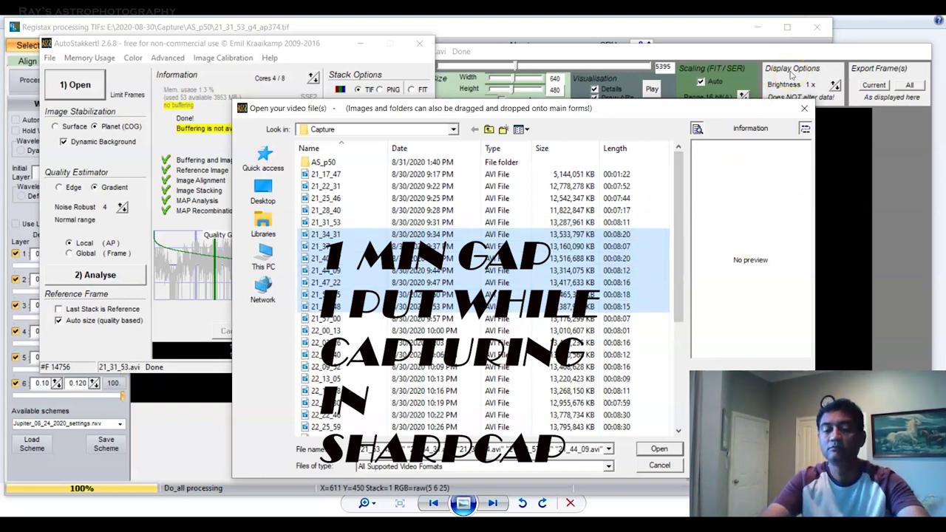
{"action": "key", "text": "shift+Down"}
{"action": "key", "text": "shift+Down"}
{"action": "key", "text": "shift+Down"}
{"action": "key", "text": "shift+Down"}
{"action": "key", "text": "shift+Down"}
{"action": "key", "text": "shift+Down"}
{"action": "key", "text": "shift+Down"}
{"action": "key", "text": "shift+Down"}
{"action": "key", "text": "shift+Down"}
{"action": "key", "text": "shift+Down"}
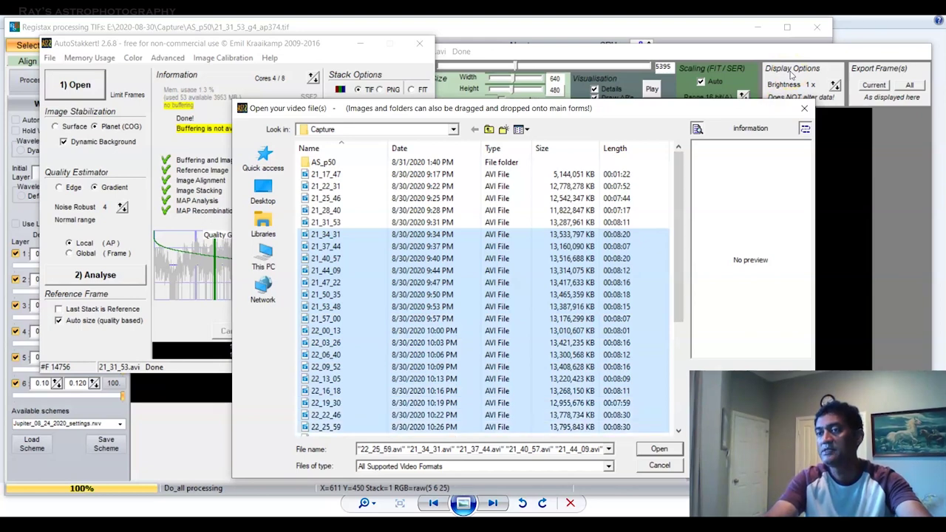
{"action": "key", "text": "shift+Down"}
{"action": "key", "text": "shift+Down"}
{"action": "key", "text": "shift+Down"}
{"action": "key", "text": "shift+Down"}
{"action": "key", "text": "shift+Down"}
{"action": "key", "text": "shift+Down"}
{"action": "key", "text": "shift+Down"}
{"action": "key", "text": "shift+Down"}
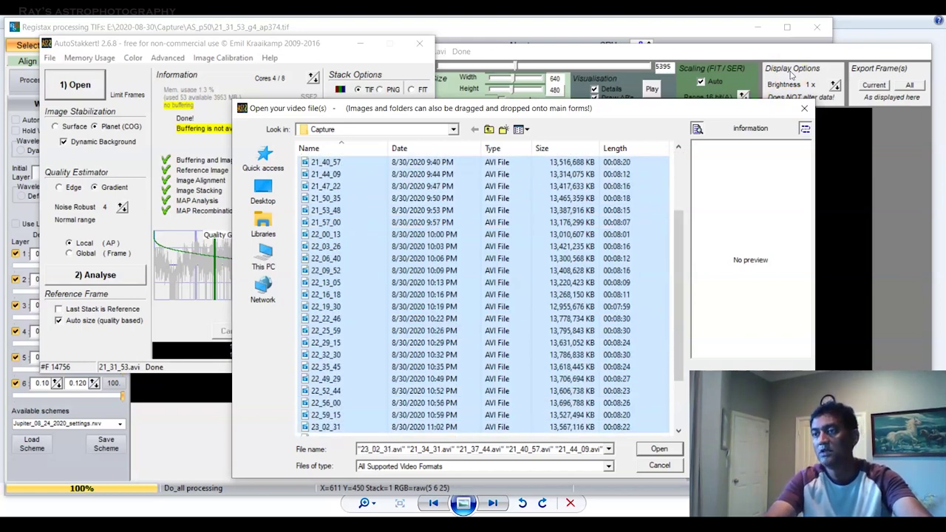
{"action": "key", "text": "shift+Down"}
{"action": "key", "text": "shift+Down"}
{"action": "key", "text": "shift+Down"}
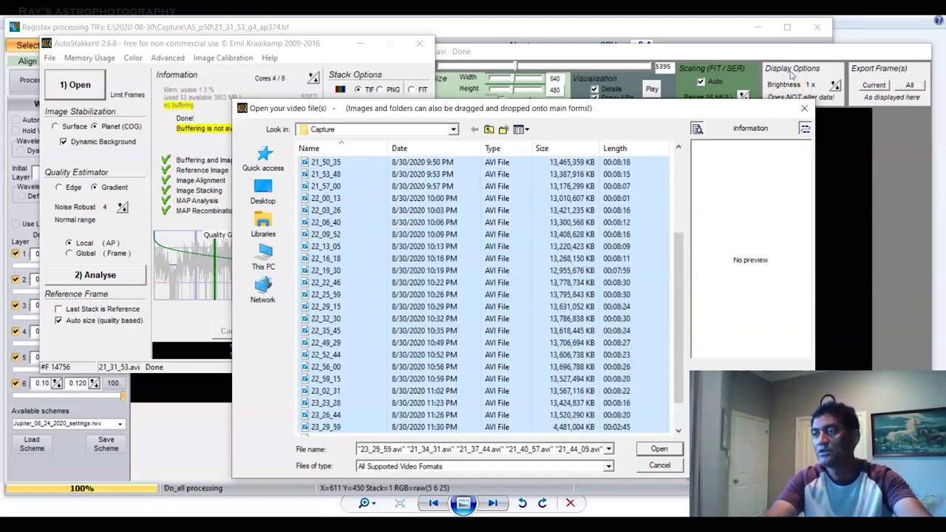
{"action": "key", "text": "shift+Up"}
{"action": "key", "text": "shift+Up"}
{"action": "key", "text": "shift+Up"}
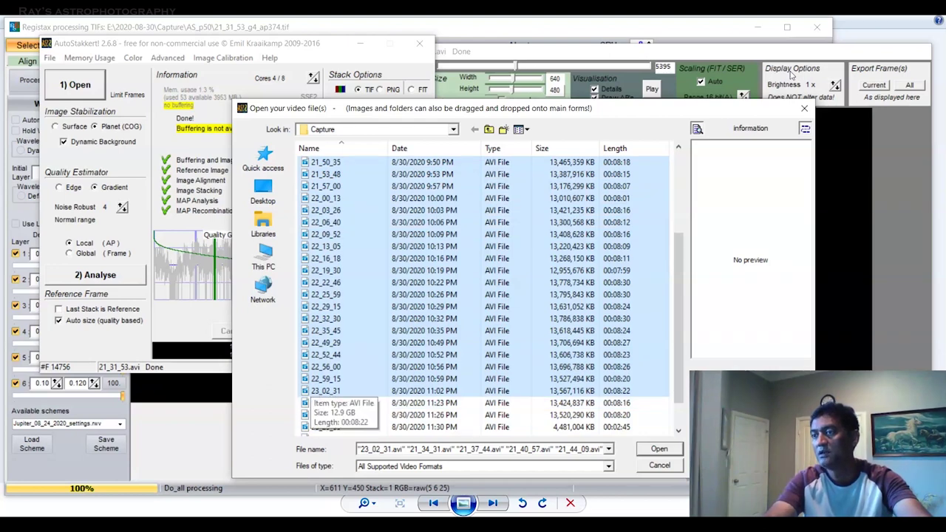
{"action": "key", "text": "shift+Down"}
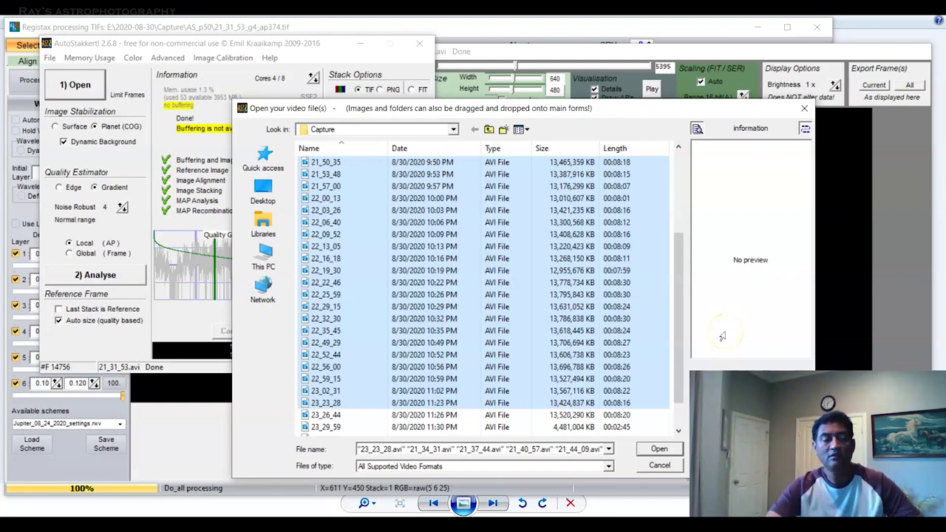
{"action": "key", "text": "shift+Down"}
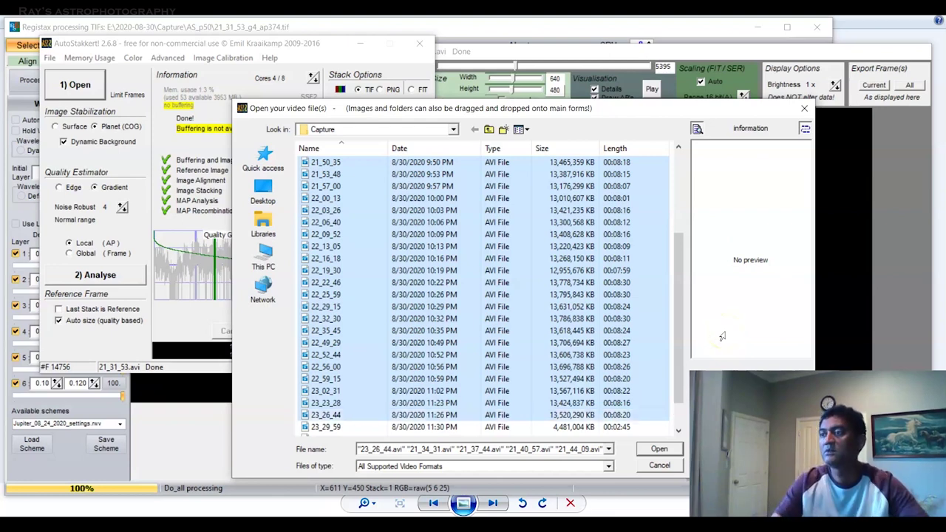
{"action": "left_click", "coordinate": [659, 449]}
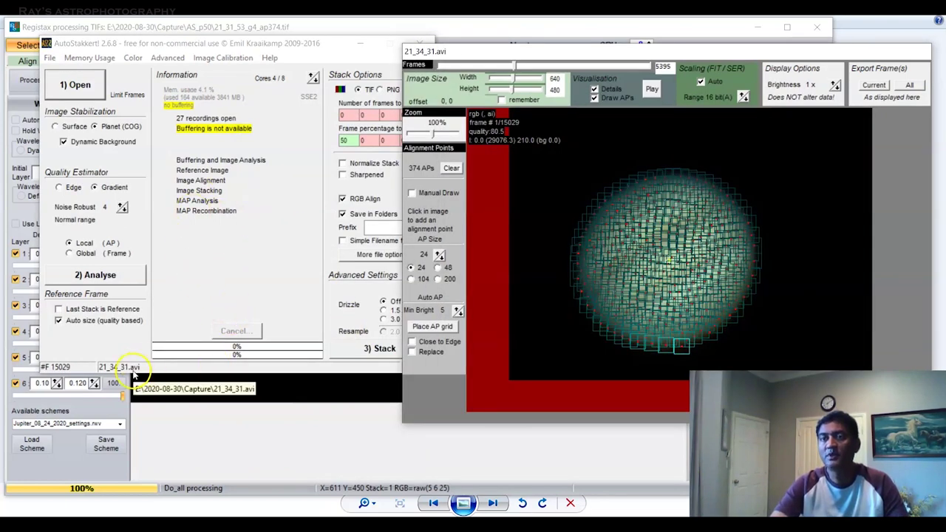
Move the frame viewer aside, confirm 27 recordings are queued from 21_34_31.avi, and raise the main window
{"action": "left_click_drag", "start_coordinate": [464, 53], "coordinate": [524, 37]}
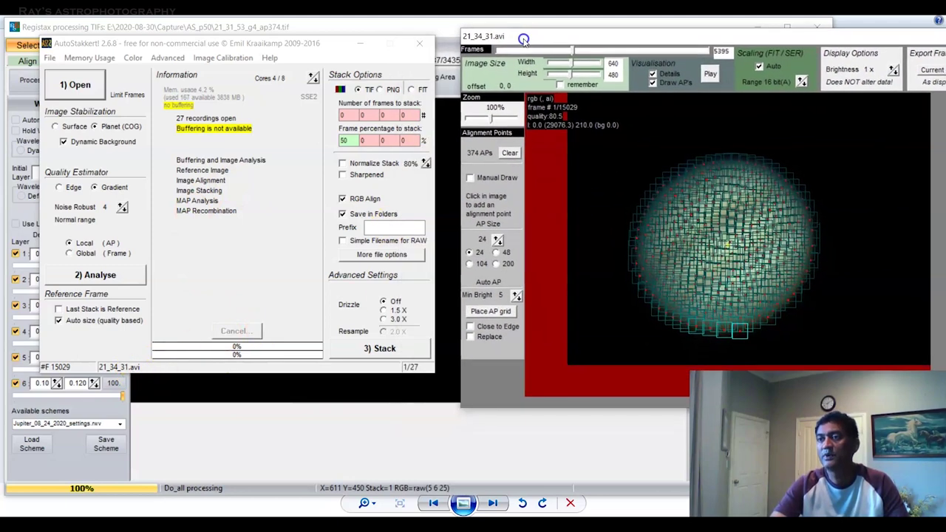
{"action": "left_click", "coordinate": [412, 373]}
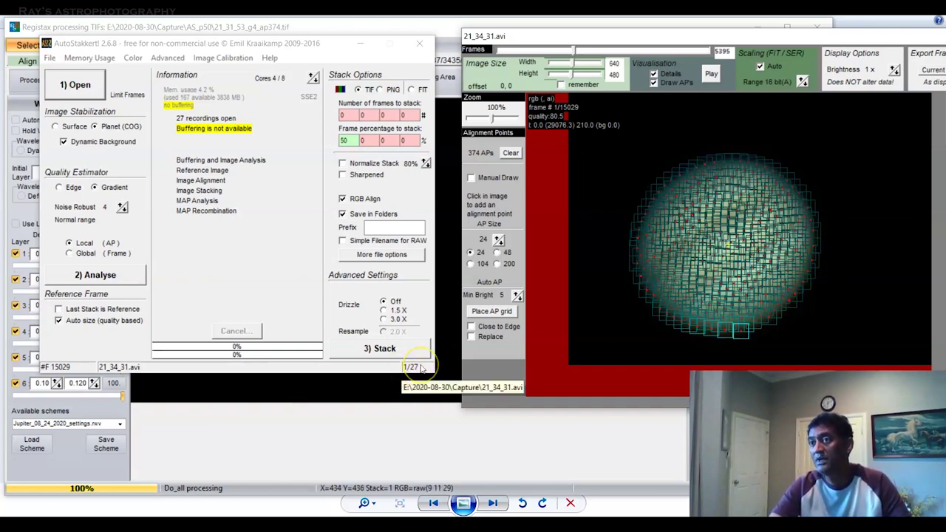
{"action": "left_click", "coordinate": [417, 375]}
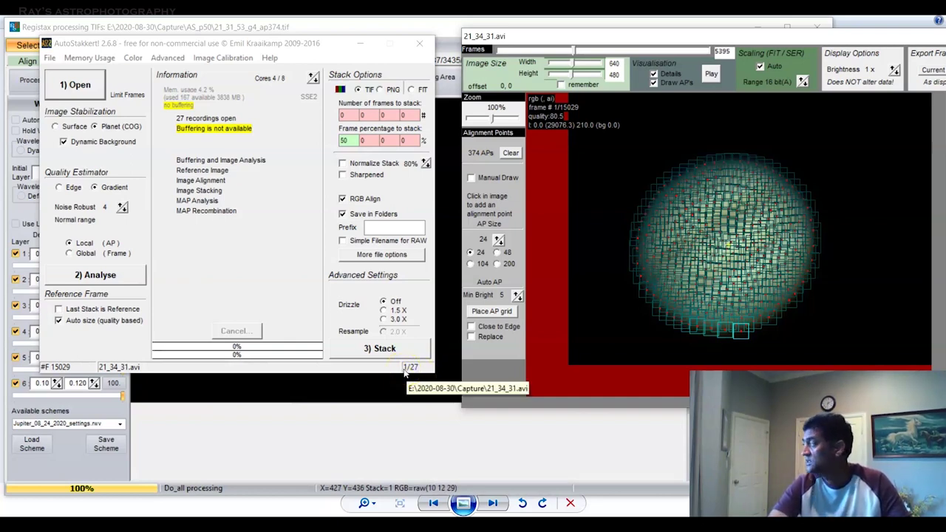
{"action": "left_click", "coordinate": [412, 370]}
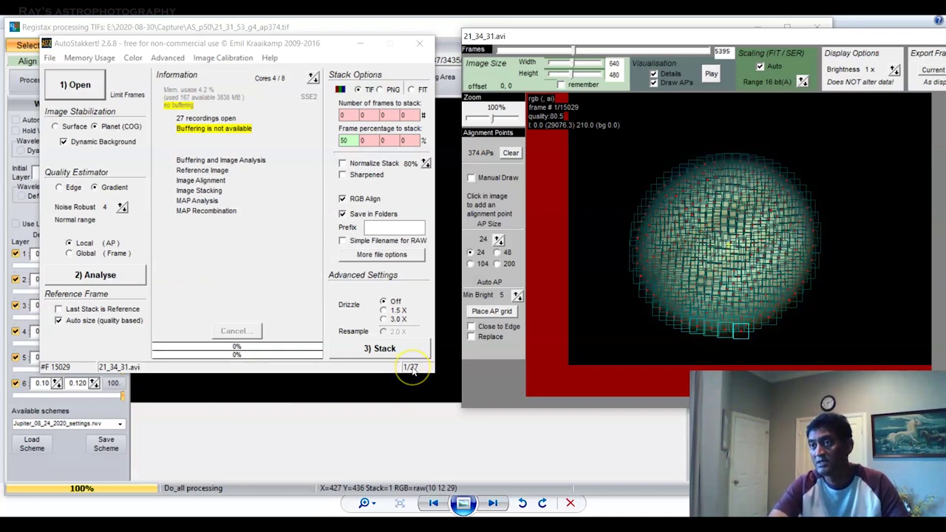
{"action": "left_click", "coordinate": [422, 371]}
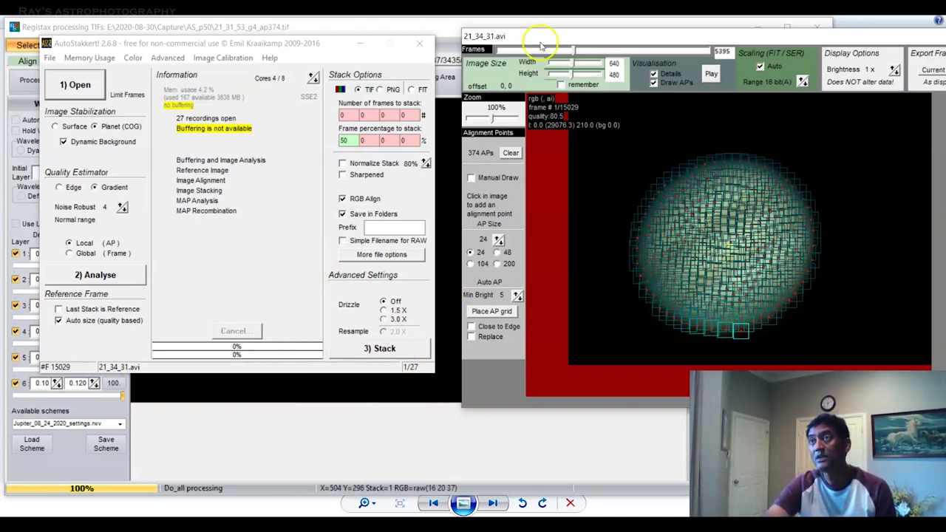
{"action": "left_click_drag", "start_coordinate": [540, 37], "coordinate": [495, 50]}
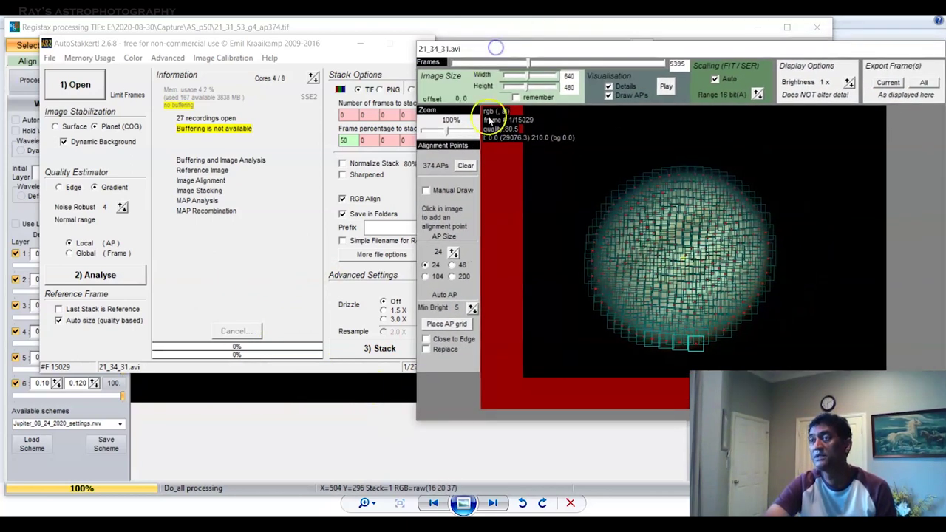
{"action": "left_click", "coordinate": [306, 42]}
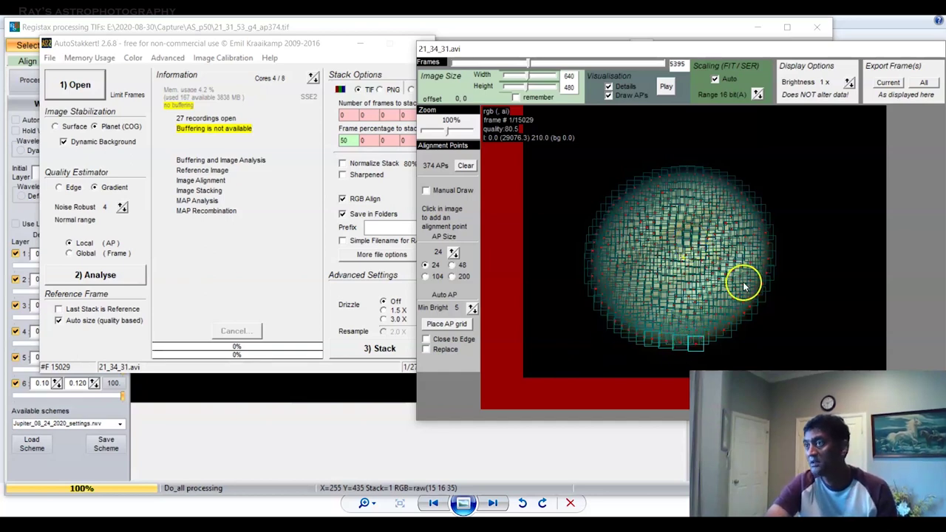
{"action": "left_click", "coordinate": [251, 285]}
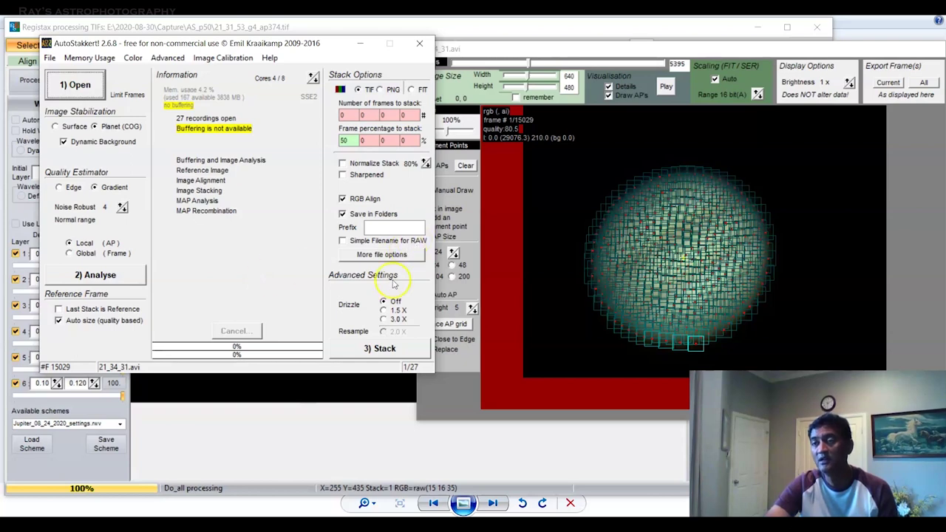
Get RegiStax and the AS_p50 folder out of the way and launch the 27-recording batch stack
{"action": "left_click", "coordinate": [397, 350]}
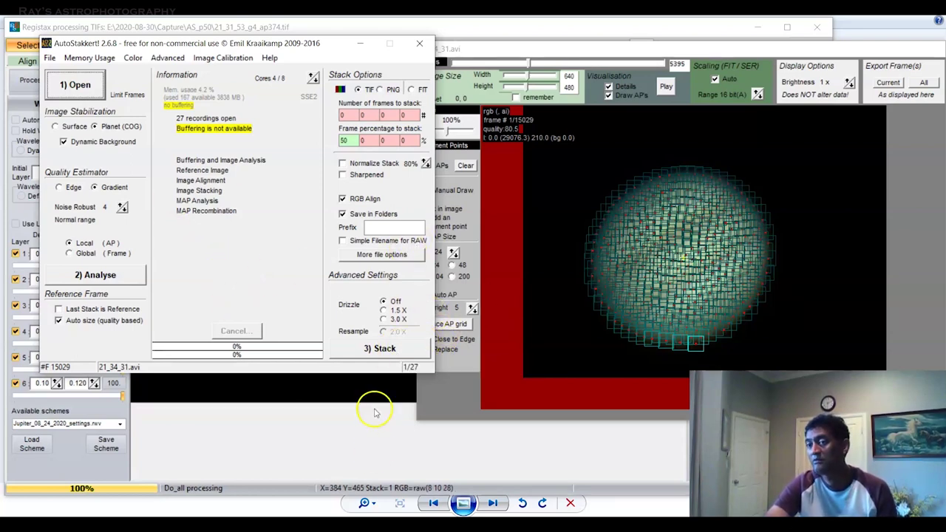
{"action": "mouse_move", "coordinate": [355, 523]}
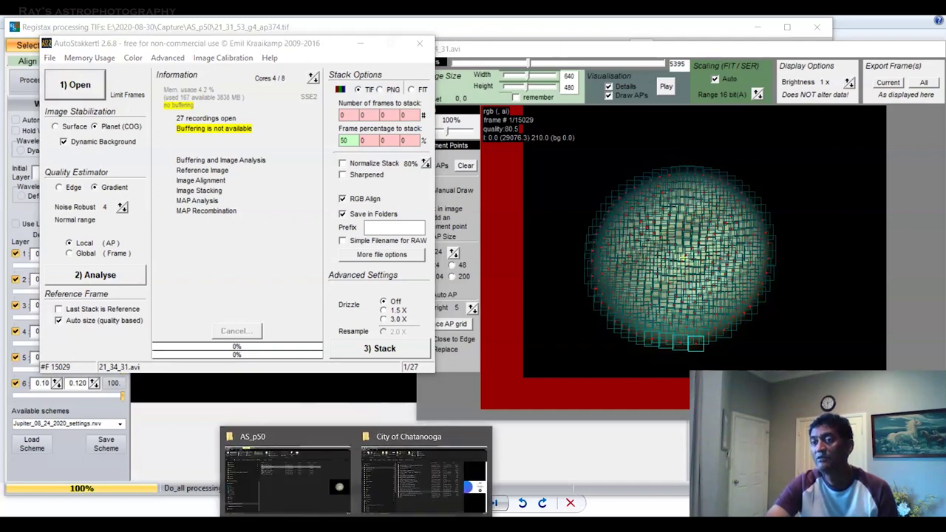
{"action": "left_click", "coordinate": [295, 495]}
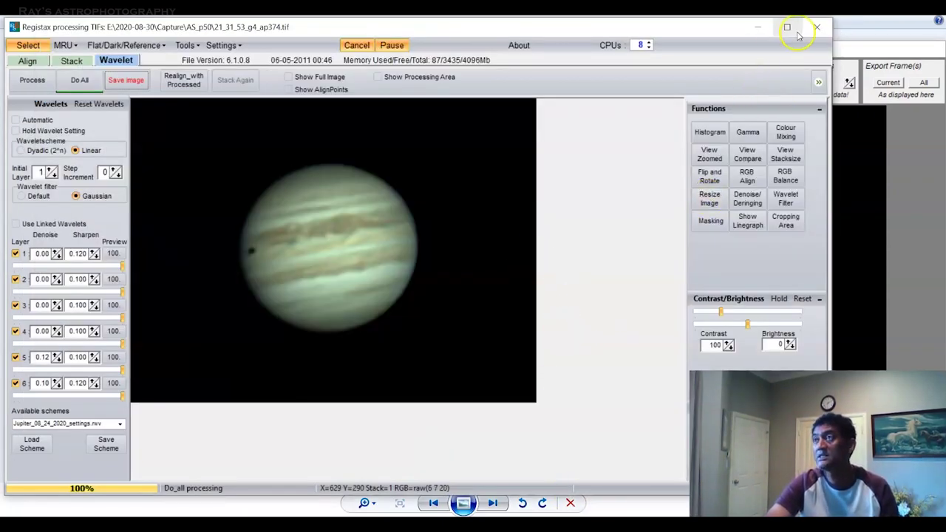
{"action": "left_click", "coordinate": [759, 30]}
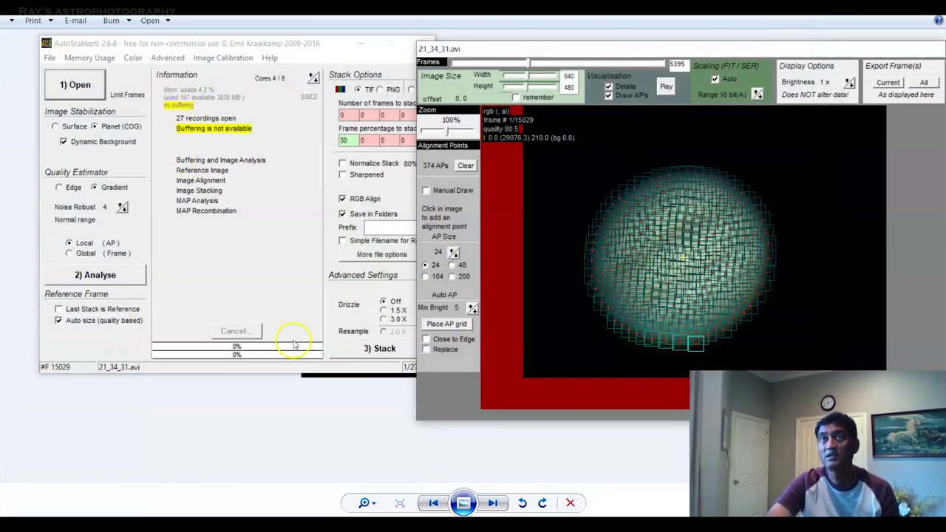
{"action": "left_click", "coordinate": [264, 289]}
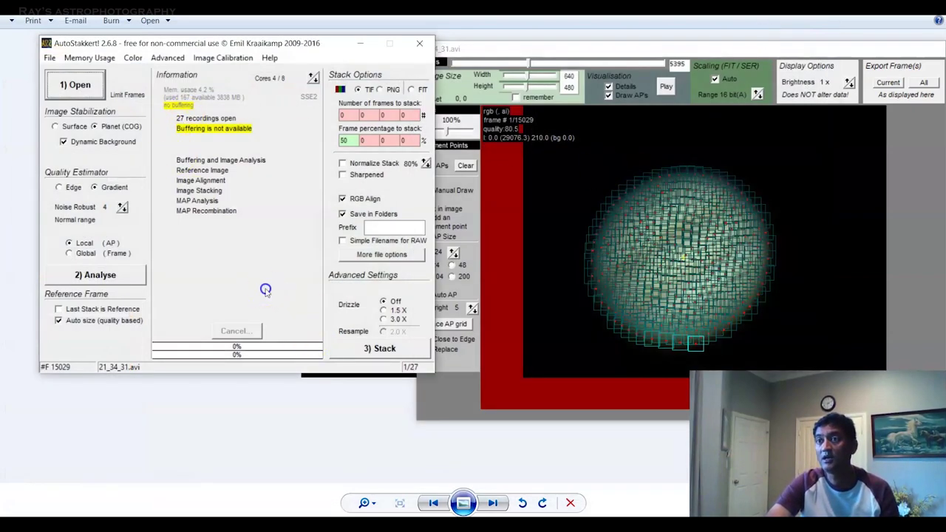
{"action": "left_click", "coordinate": [389, 350]}
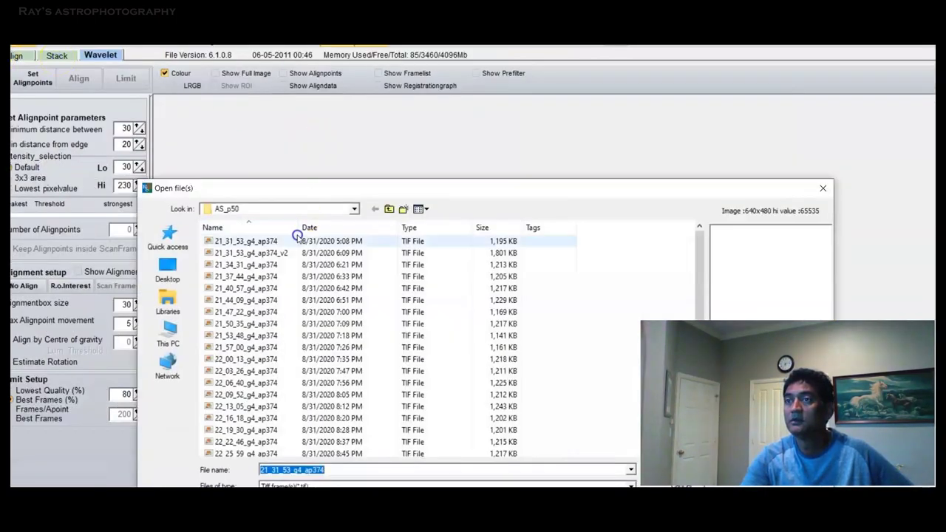
Open 21_31_53_g4_ap374.tif and apply the Jupiter_08_24_2020_settings.rwv wavelet scheme
{"action": "left_click", "coordinate": [249, 238]}
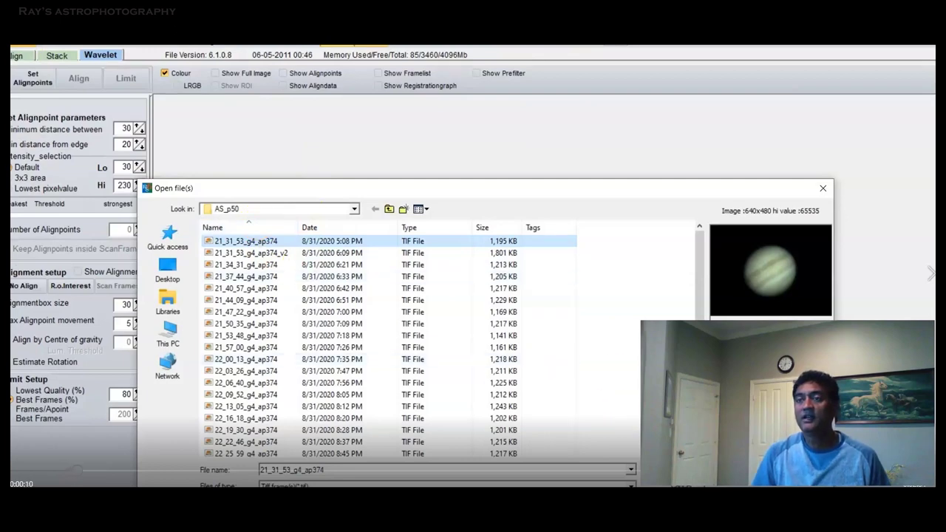
{"action": "left_click", "coordinate": [654, 502]}
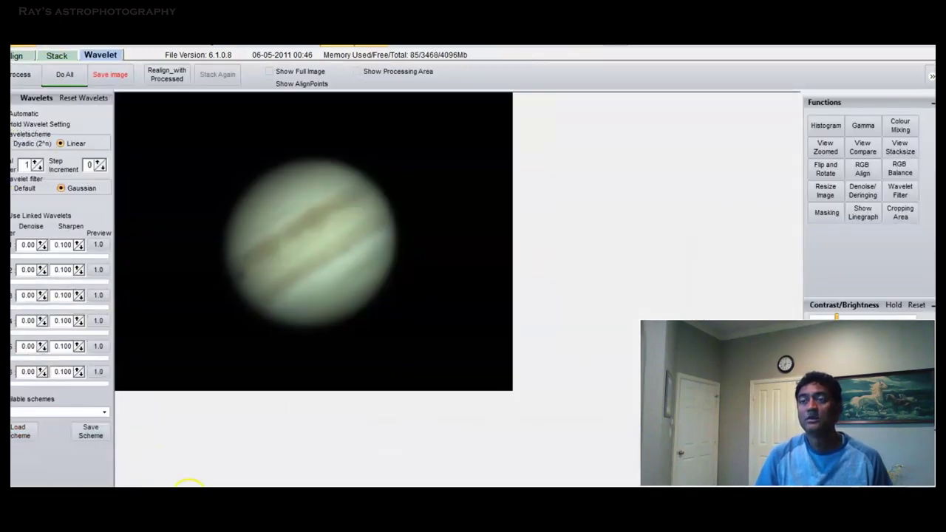
{"action": "left_click", "coordinate": [104, 411]}
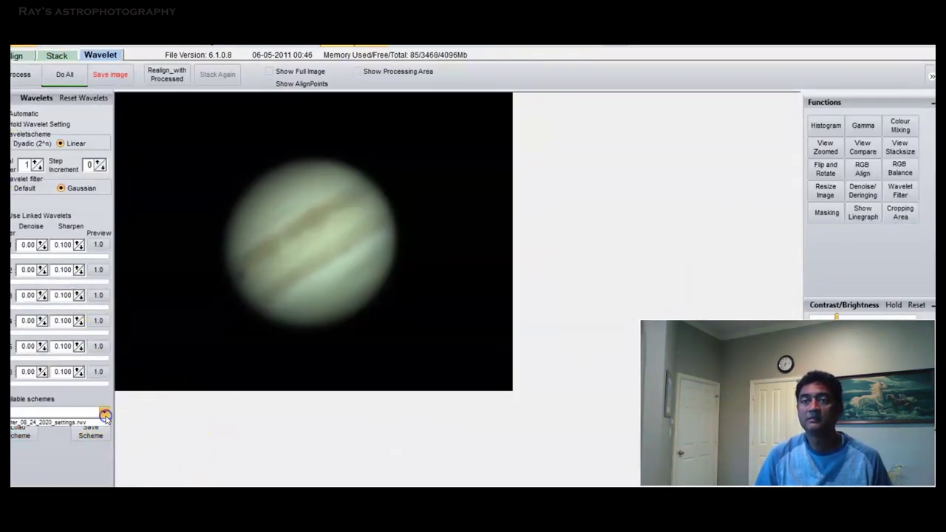
{"action": "left_click", "coordinate": [93, 422]}
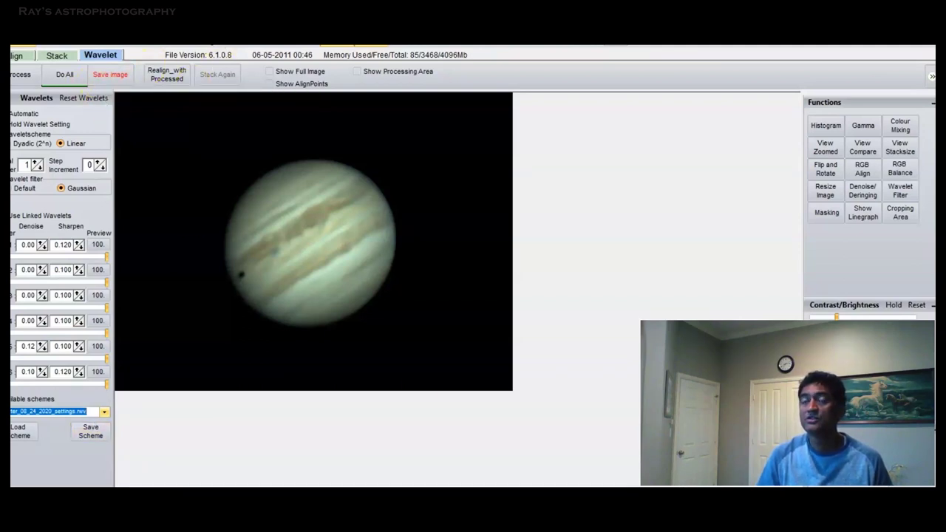
Rotate the sharpened Jupiter image by 22.5 degrees using Flip and Rotate
{"action": "left_click", "coordinate": [825, 170]}
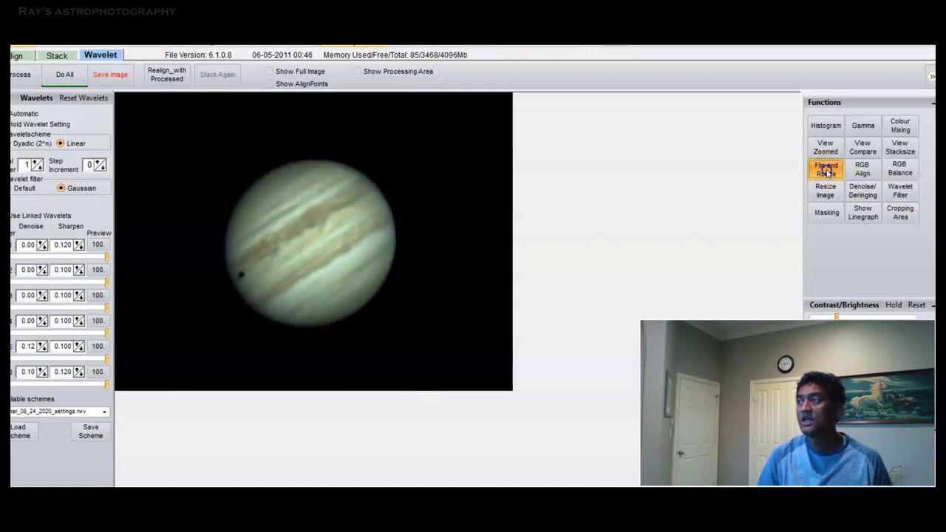
{"action": "left_click", "coordinate": [596, 311]}
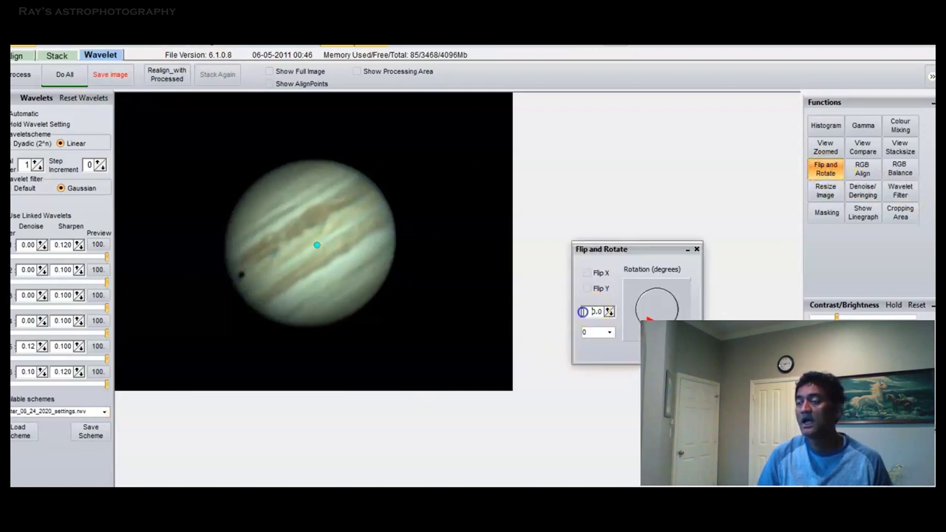
{"action": "double_click", "coordinate": [595, 311]}
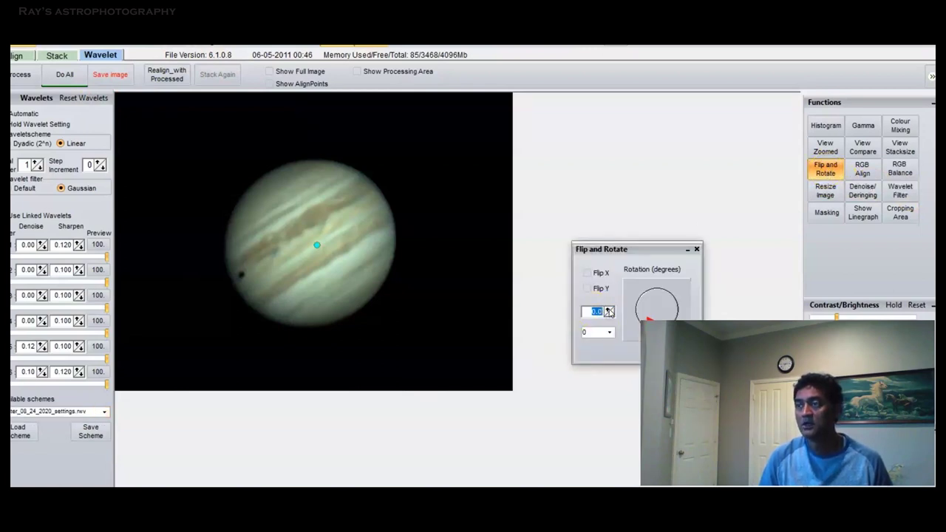
{"action": "type", "text": "22.5"}
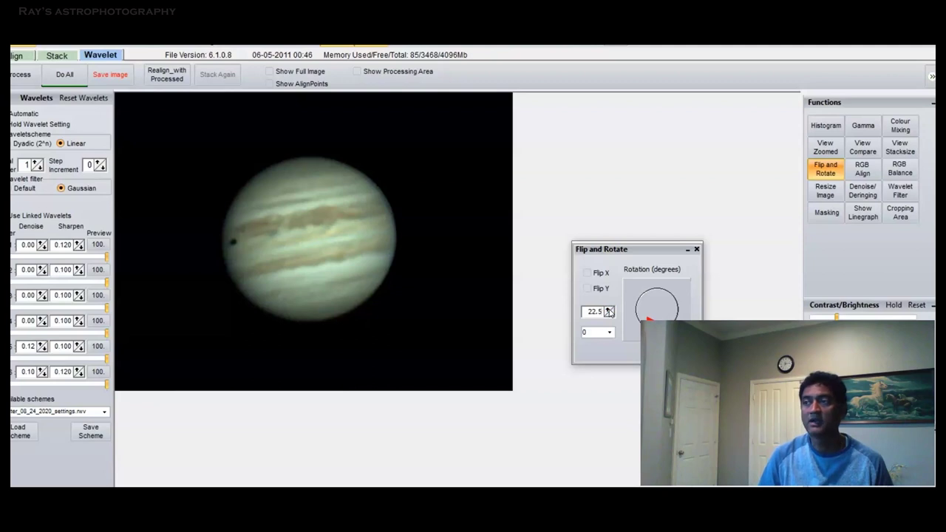
{"action": "left_click", "coordinate": [754, 304]}
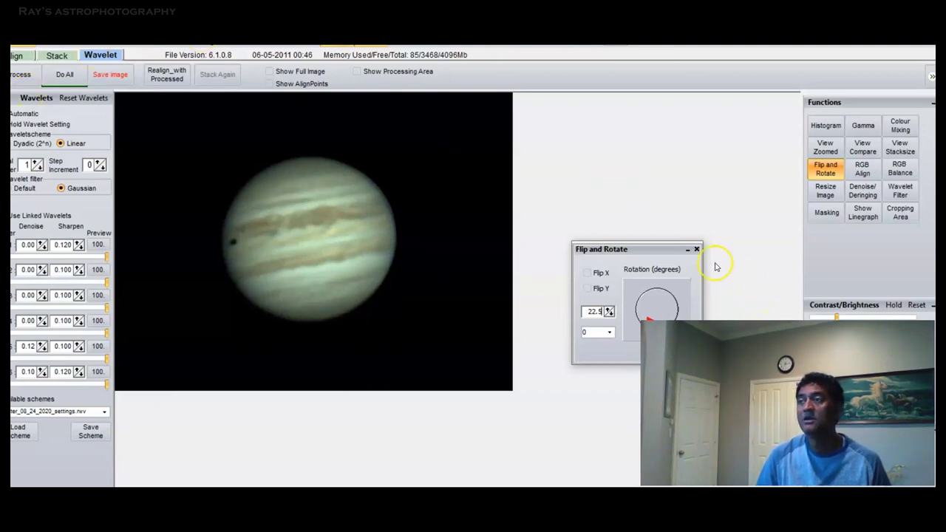
{"action": "left_click", "coordinate": [696, 249]}
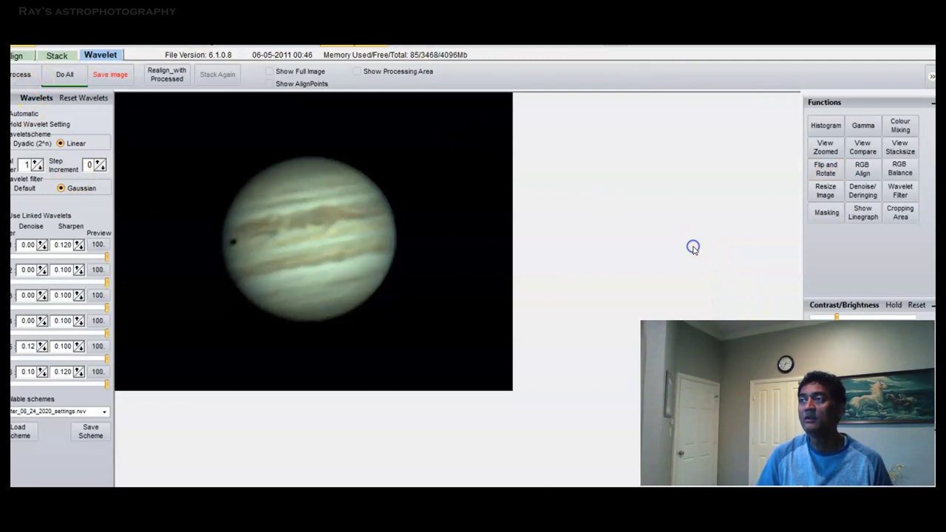
Run Do All and save over the existing 21_31_53_g4_ap374 TIF
{"action": "left_click", "coordinate": [118, 75]}
{"action": "left_click", "coordinate": [526, 85]}
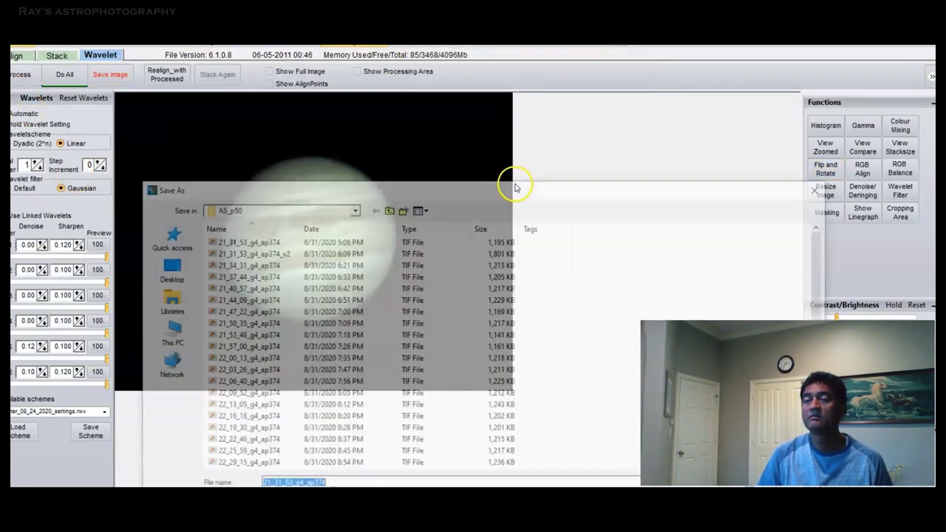
{"action": "left_click", "coordinate": [362, 484]}
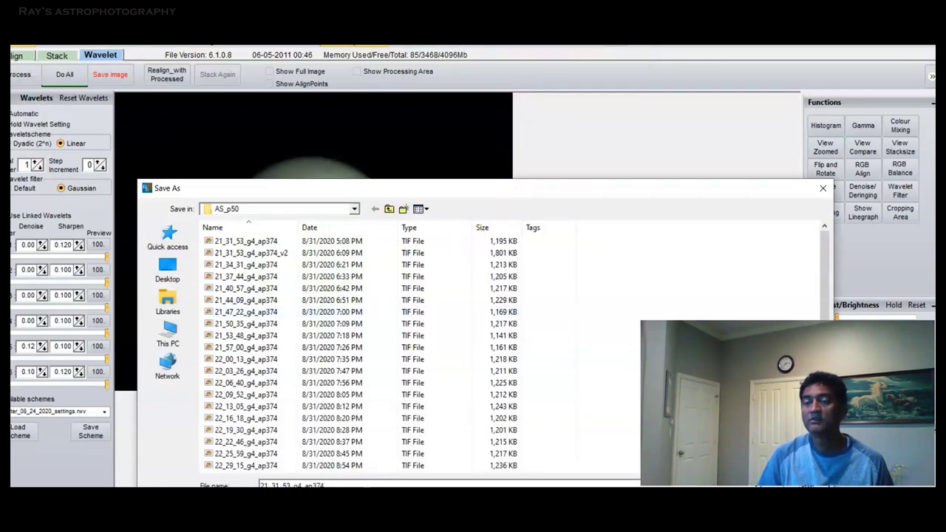
{"action": "key", "text": "Return"}
Confirm overwriting the previous TIF, then rotate the next Jupiter image by 22.5°
{"action": "left_click", "coordinate": [441, 82]}
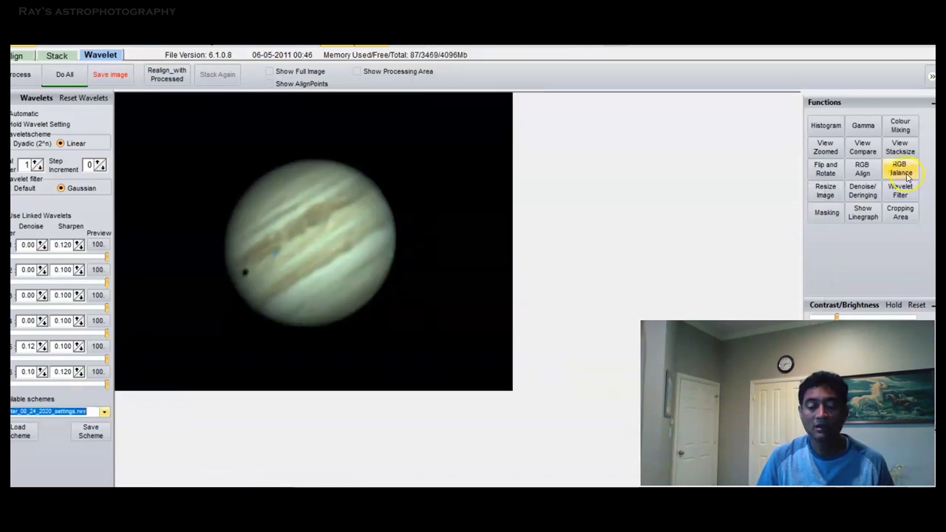
{"action": "left_click", "coordinate": [826, 169]}
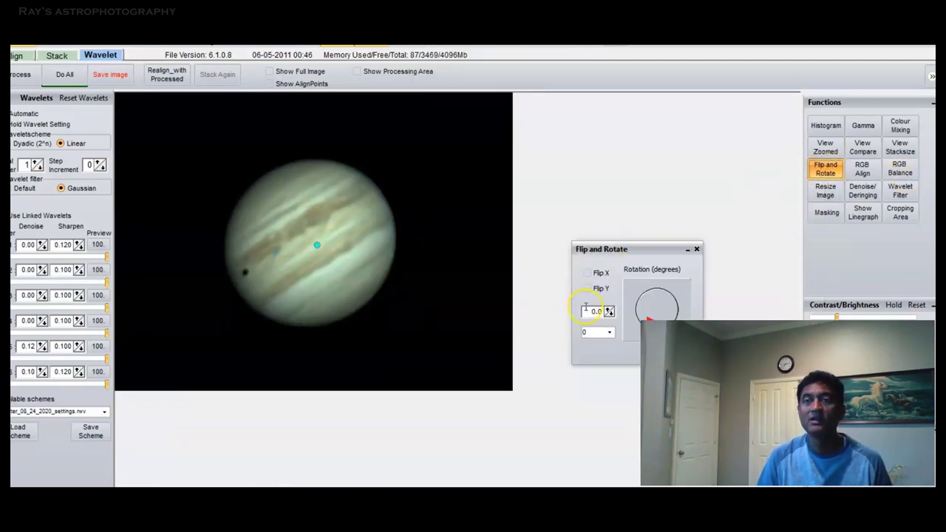
{"action": "left_click_drag", "start_coordinate": [591, 309], "coordinate": [612, 311]}
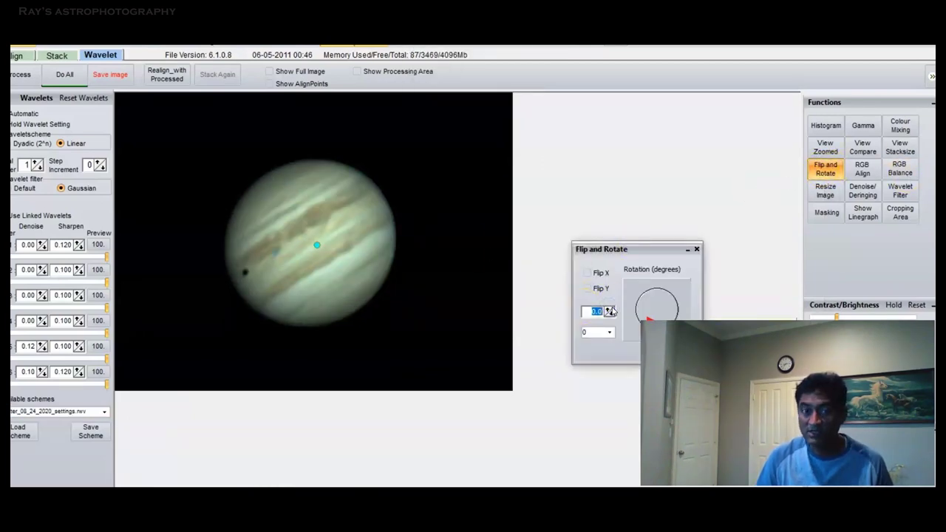
{"action": "key", "text": "BackSpace"}
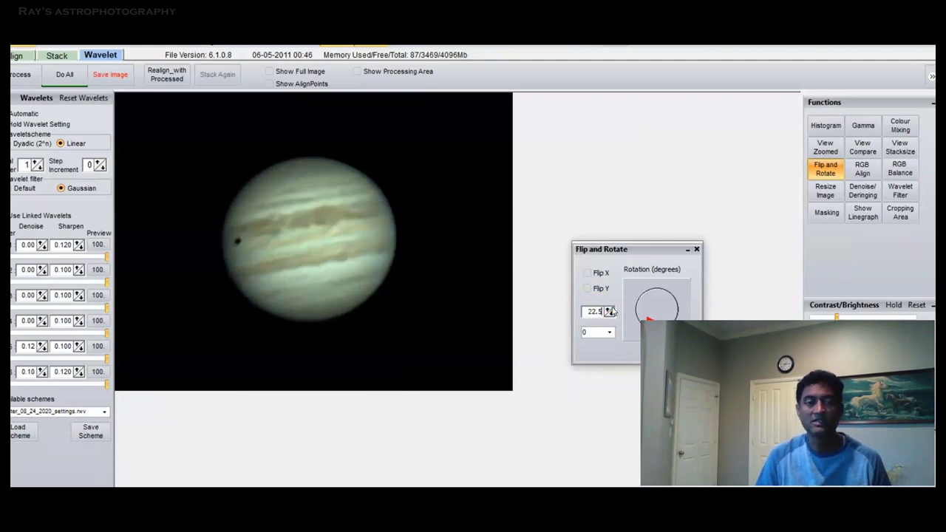
{"action": "left_click", "coordinate": [597, 317]}
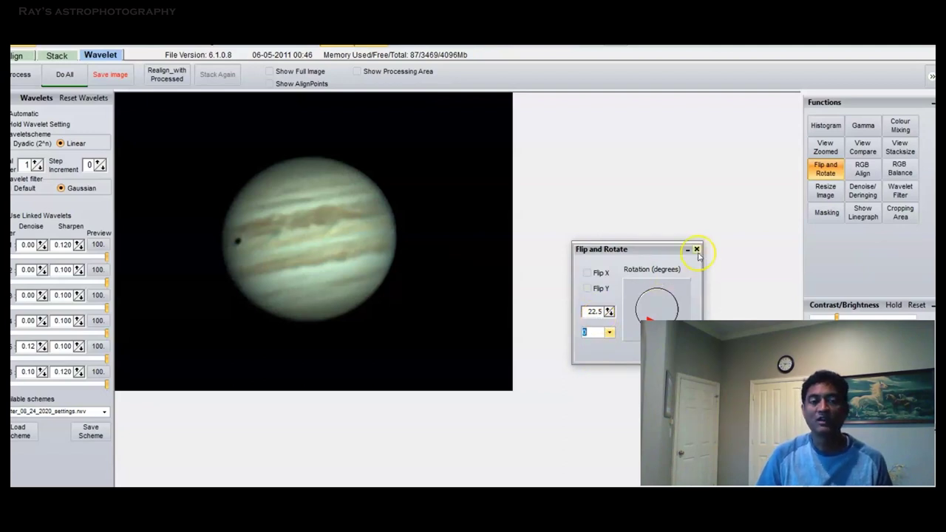
{"action": "left_click", "coordinate": [696, 249]}
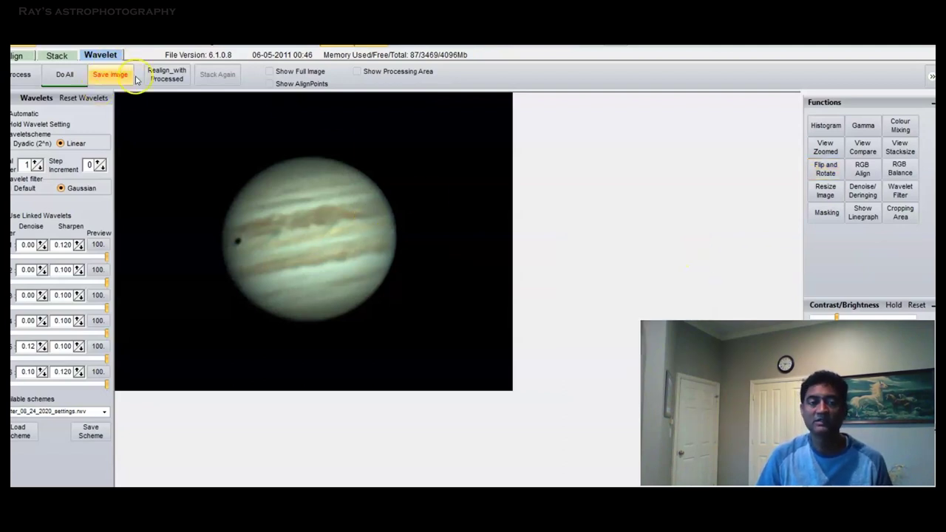
Save the image with full Do All processing, editing the proposed name 21_34_31_g4_ap374
{"action": "left_click", "coordinate": [111, 74]}
{"action": "left_click", "coordinate": [507, 81]}
{"action": "left_click", "coordinate": [514, 224]}
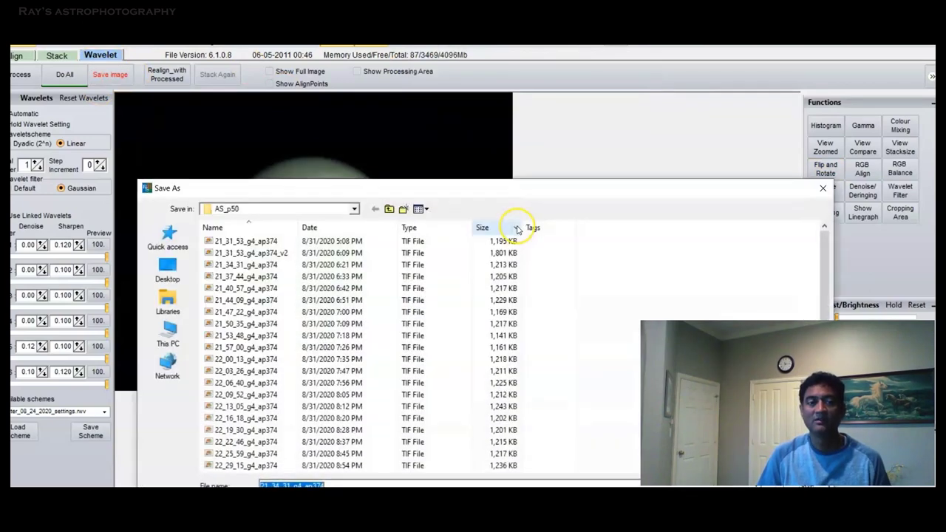
{"action": "left_click", "coordinate": [340, 484]}
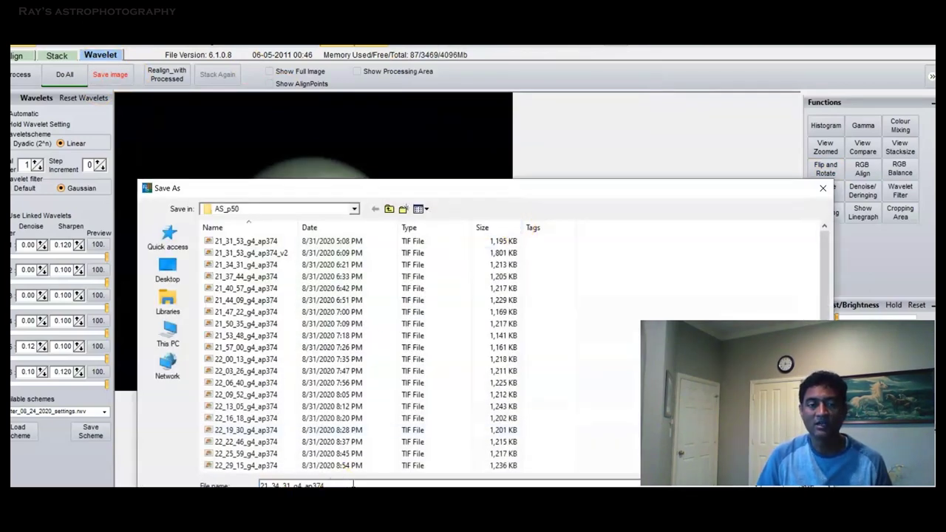